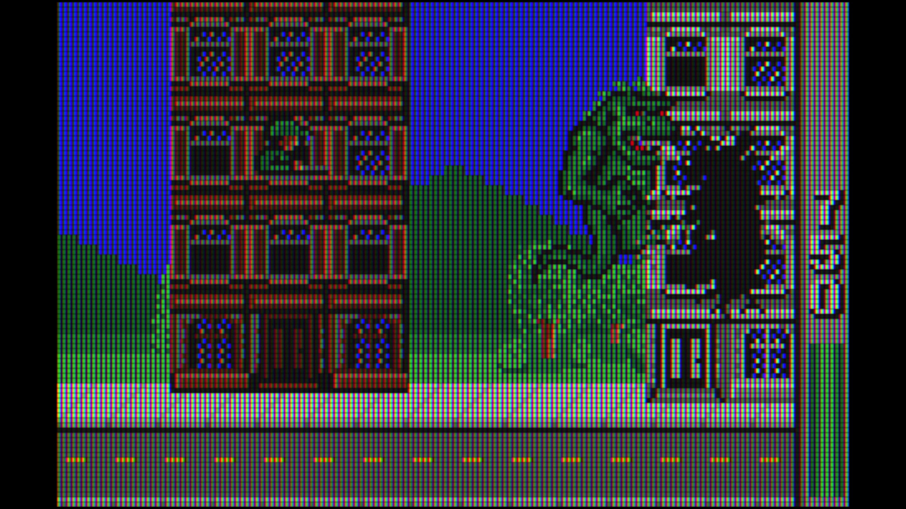
key("space")
key("Up")
key("space")
key("Up")
key("space")
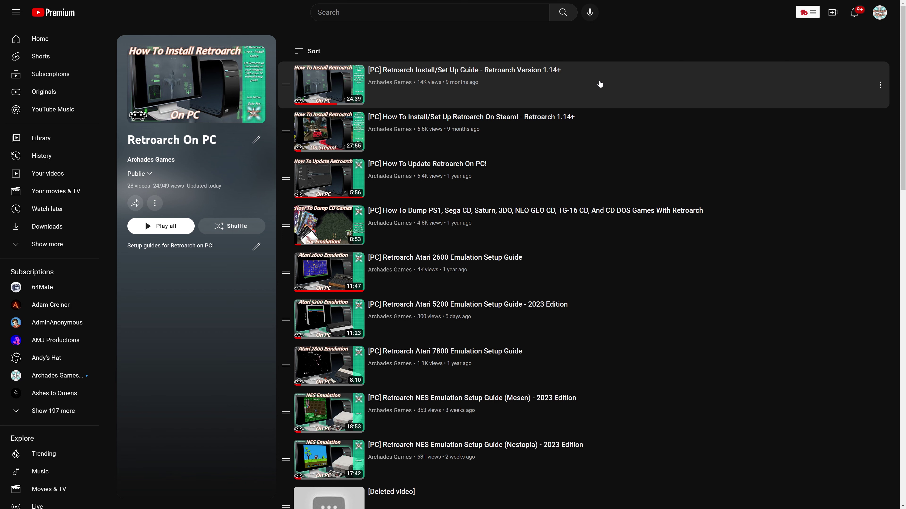
Move lynxboot.img from the desktop into the system folder of RetroArch-Win64, and close the folder window
key("super+d")
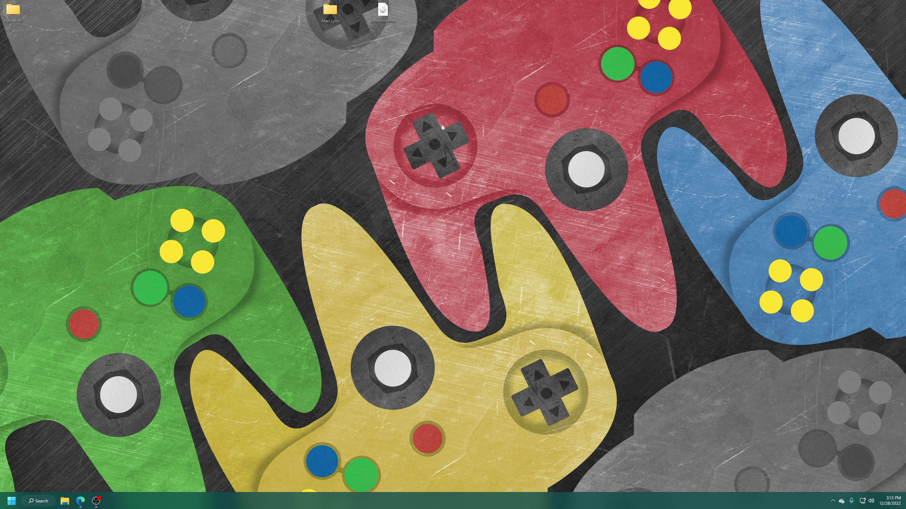
left_click_drag(440, 111, 377, 11)
double_click(14, 13)
double_click(475, 116)
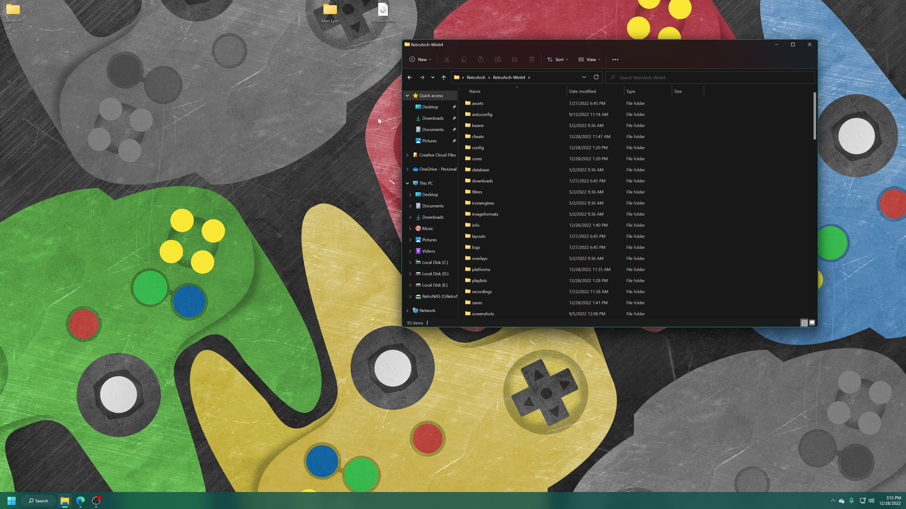
scroll(565, 163, "down", 1)
scroll(513, 162, "down", 5)
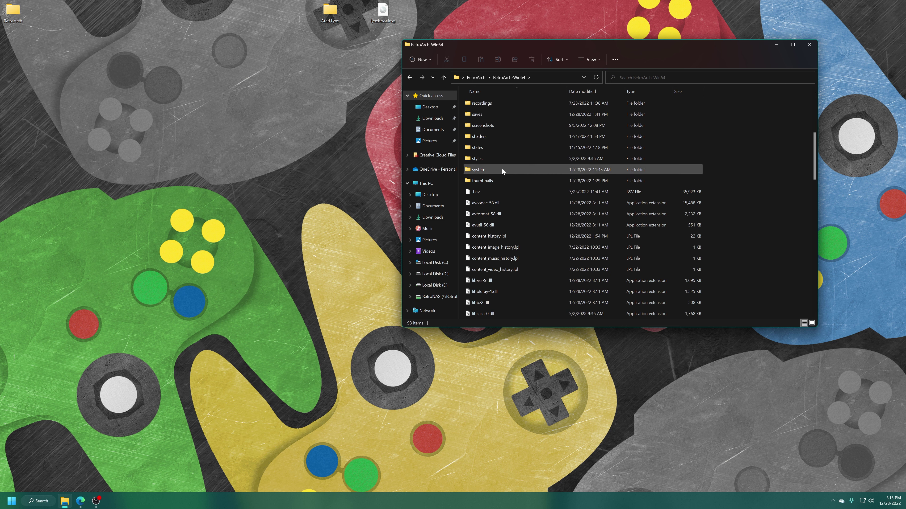
double_click(495, 170)
left_click_drag(385, 13, 745, 189)
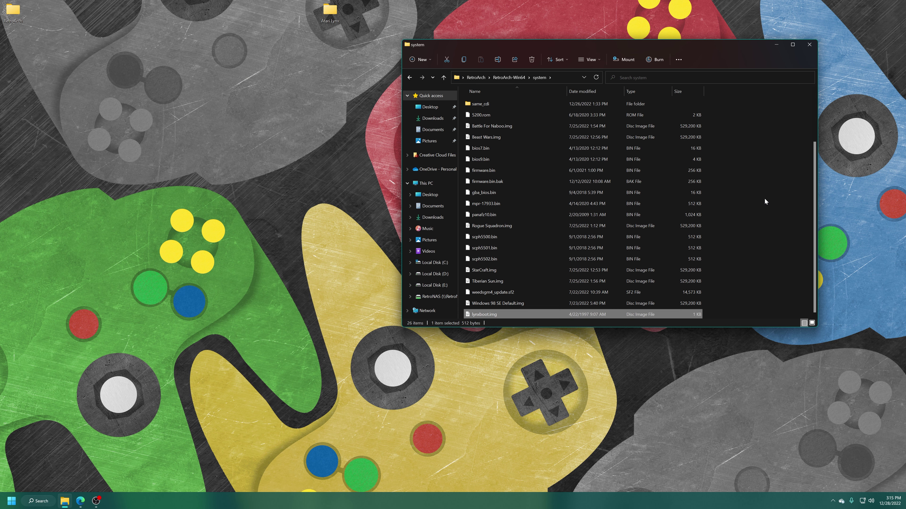
left_click(808, 48)
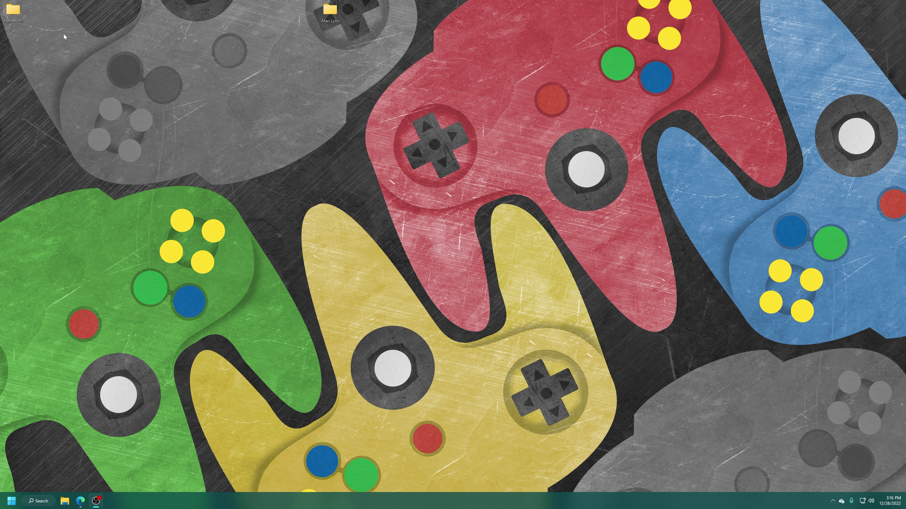
Move the Atari Lynx folder from the desktop into the Games folder inside the RetroArch folder
double_click(13, 11)
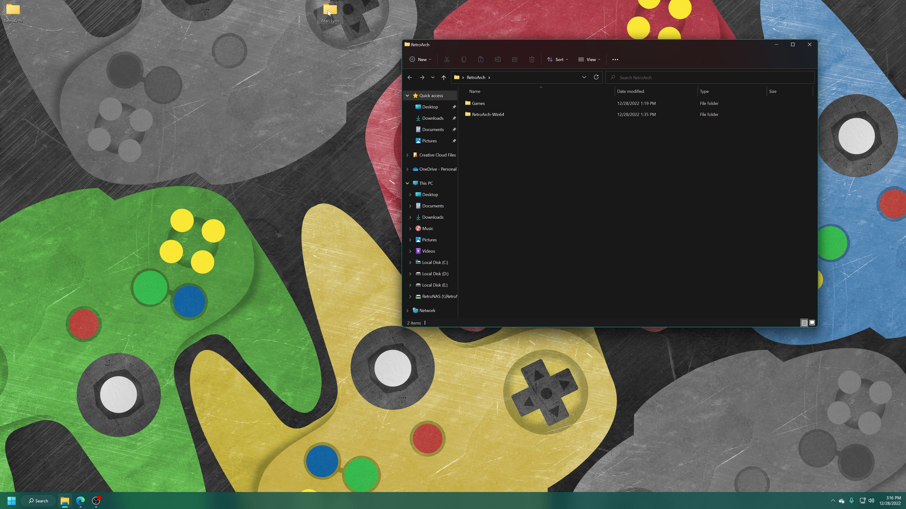
left_click_drag(329, 13, 483, 101)
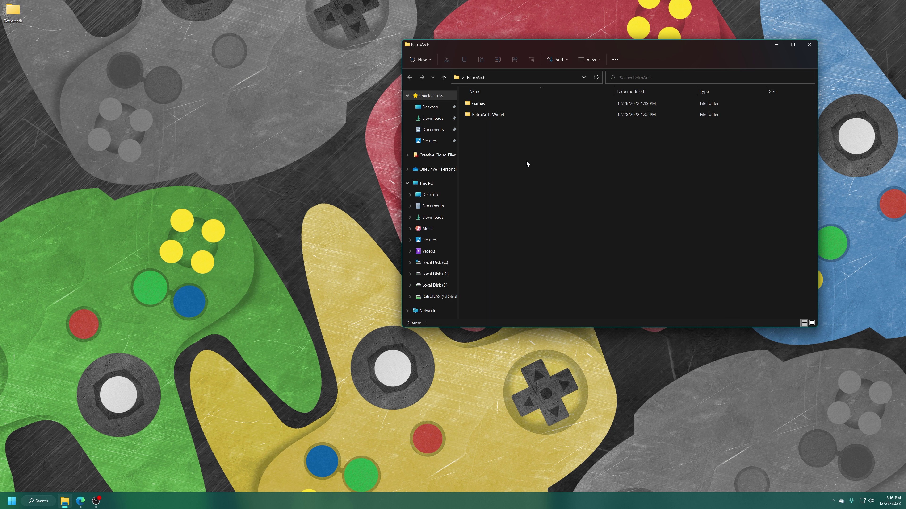
Launch retroarch.exe from the RetroArch-Win64 folder
double_click(488, 114)
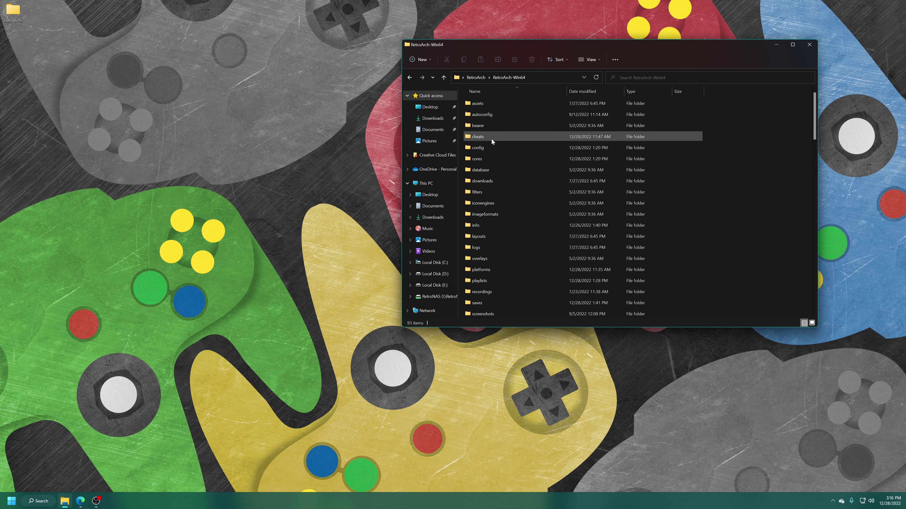
scroll(498, 183, "down", 5)
double_click(494, 236)
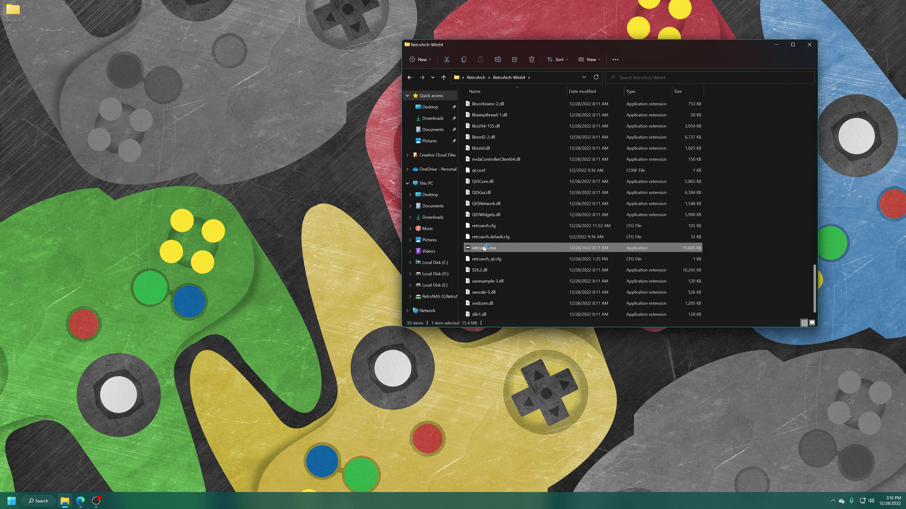
Download the Atari - Lynx (Beetle Lynx) core through the online Core Downloader, and return to the Main Menu
key("Down")
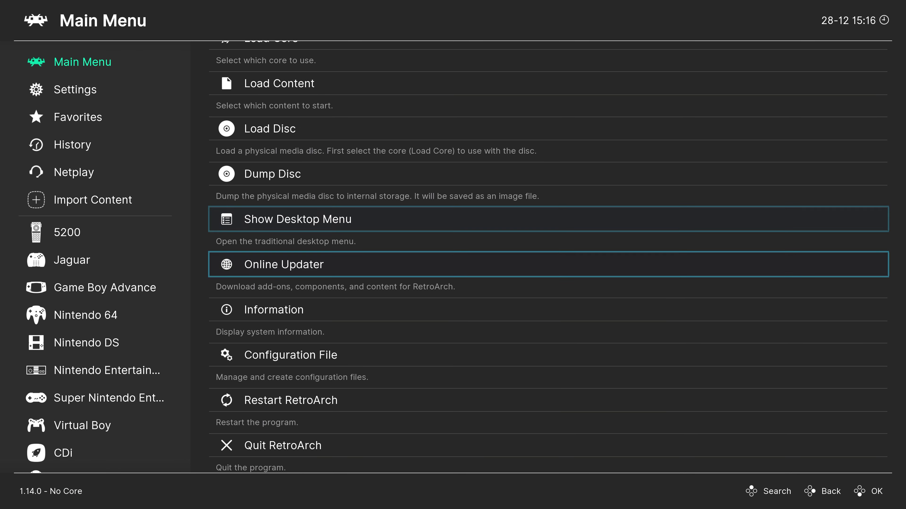
key("Return")
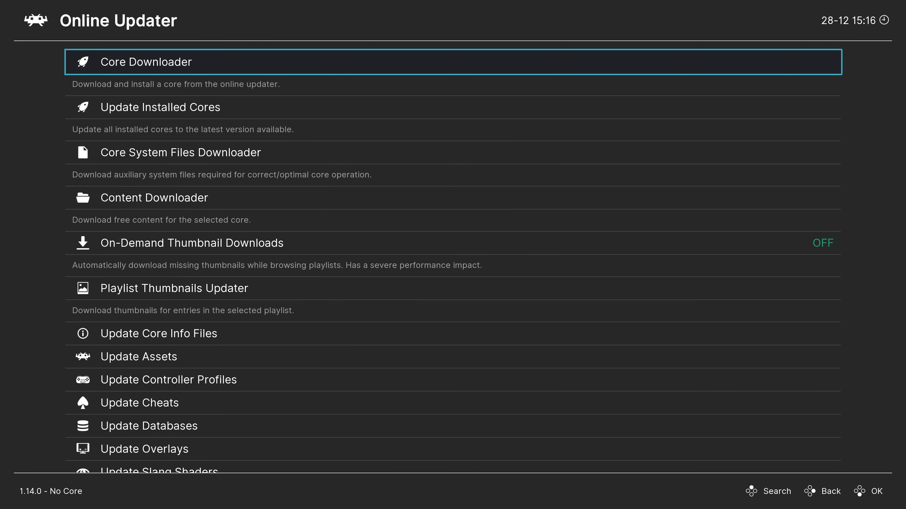
key("Return")
key("Down")
key("Down")
key("Down")
key("Down")
key("Down")
key("Down")
key("Down")
key("Down")
key("Down")
key("Down")
key("Down")
key("Down")
key("Down")
key("Down")
key("Down")
key("Down")
key("Down")
key("Down")
key("Down")
key("Down")
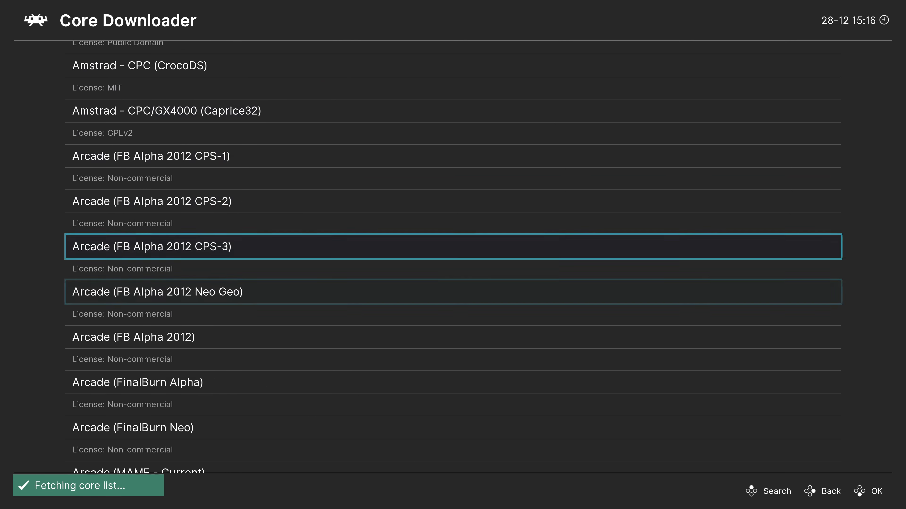
key("Down")
key("Down")
key("Down")
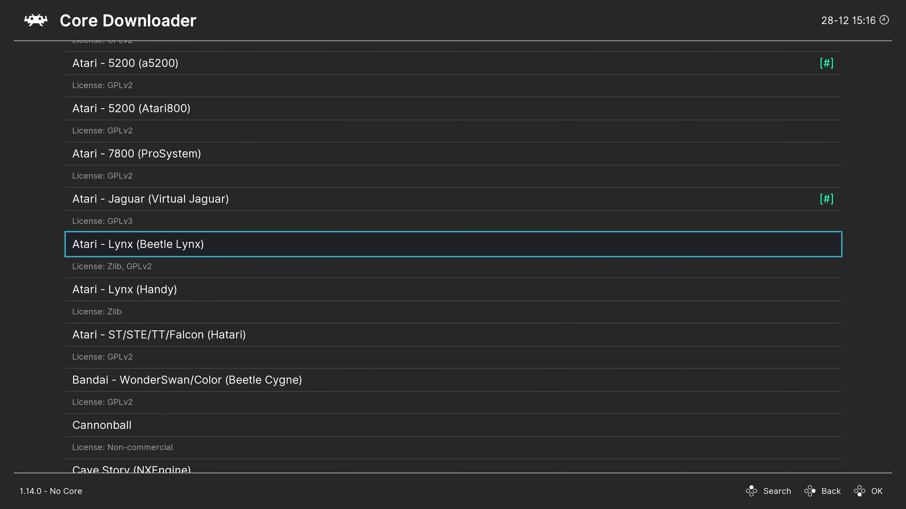
key("BackSpace")
key("BackSpace")
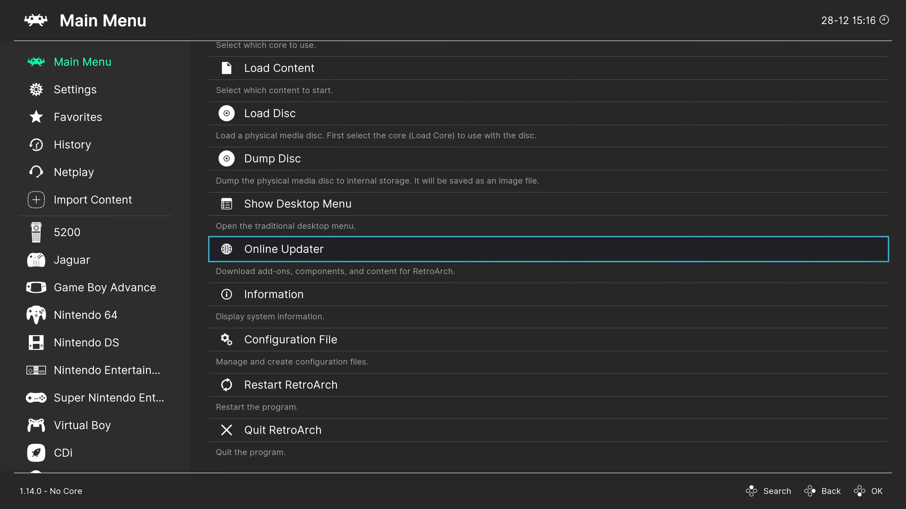
Start loading content and open the C:\ drive in the file selection
key("Up")
key("Up")
key("Up")
key("Up")
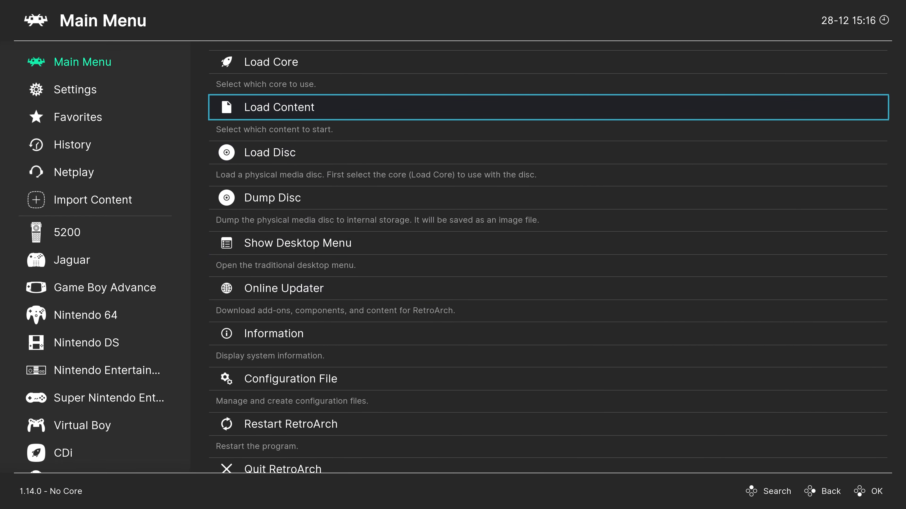
key("Return")
key("Down")
key("Down")
key("Down")
key("Down")
key("Up")
key("Return")
Browse from C:\ through Users into the Windows account's own profile folder
key("Down")
key("Down")
key("Down")
key("Down")
key("Down")
key("Down")
key("Down")
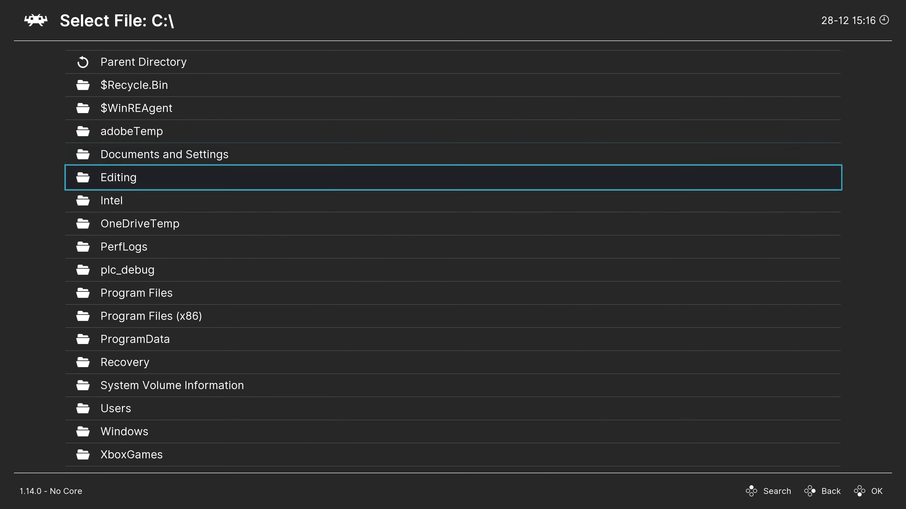
key("Down")
key("Down")
key("Down")
key("Down")
key("Down")
key("Down")
key("Down")
key("Return")
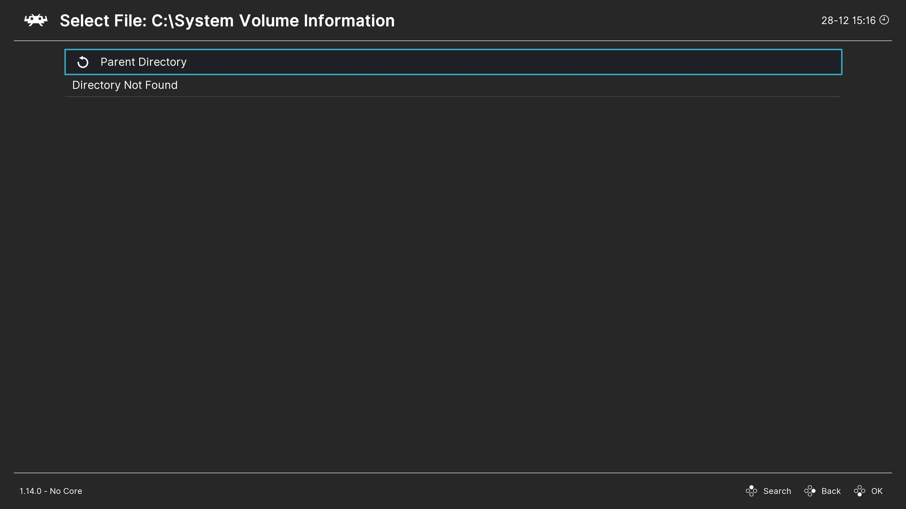
key("BackSpace")
key("Down")
key("Return")
key("Down")
key("Down")
key("Down")
key("Down")
key("Return")
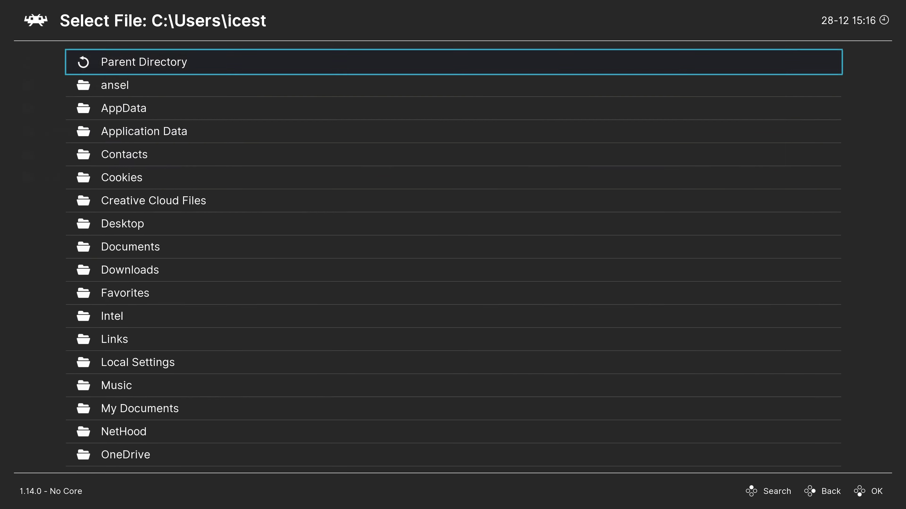
Open the Desktop folder within the profile folder
key("Down")
key("Down")
key("Down")
key("Down")
key("Down")
key("Down")
key("Down")
key("Return")
Open the Atari Lynx folder inside RetroArch\Games on the Desktop to choose a game
key("Down")
key("Down")
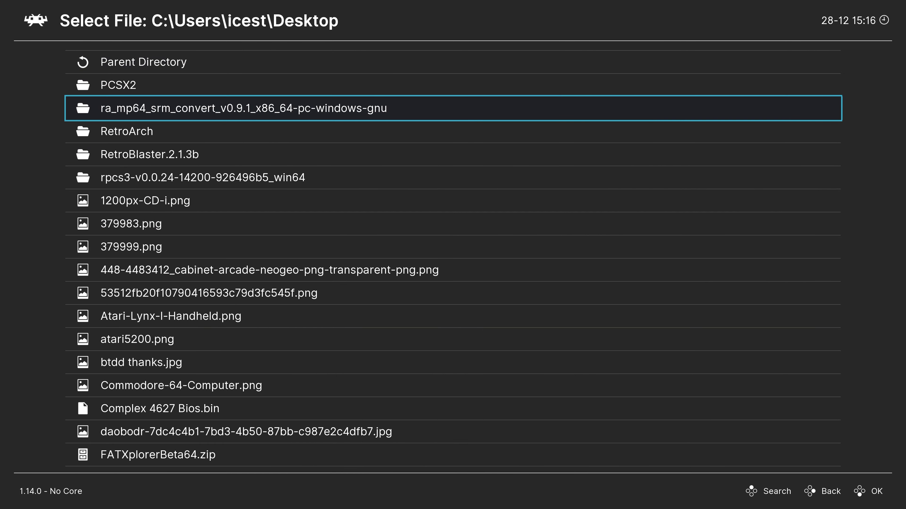
key("Down")
key("Return")
key("Return")
key("Down")
key("Down")
key("Down")
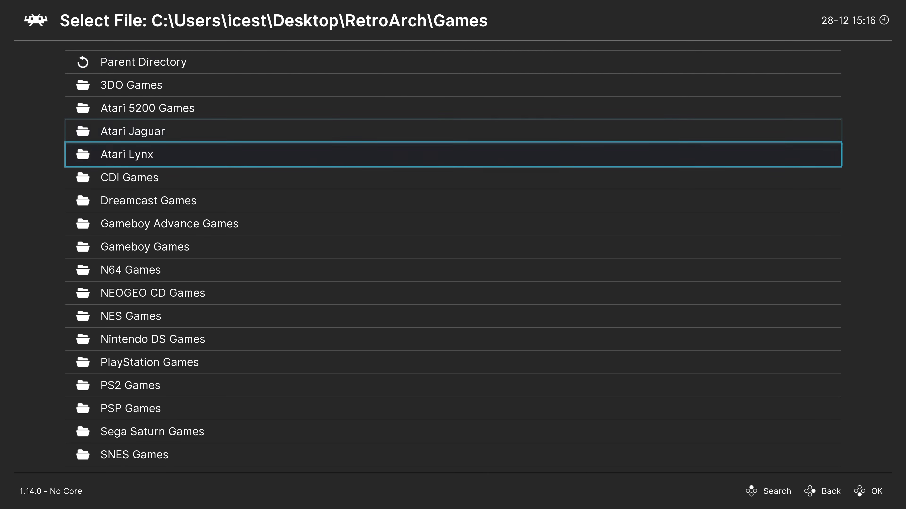
key("Return")
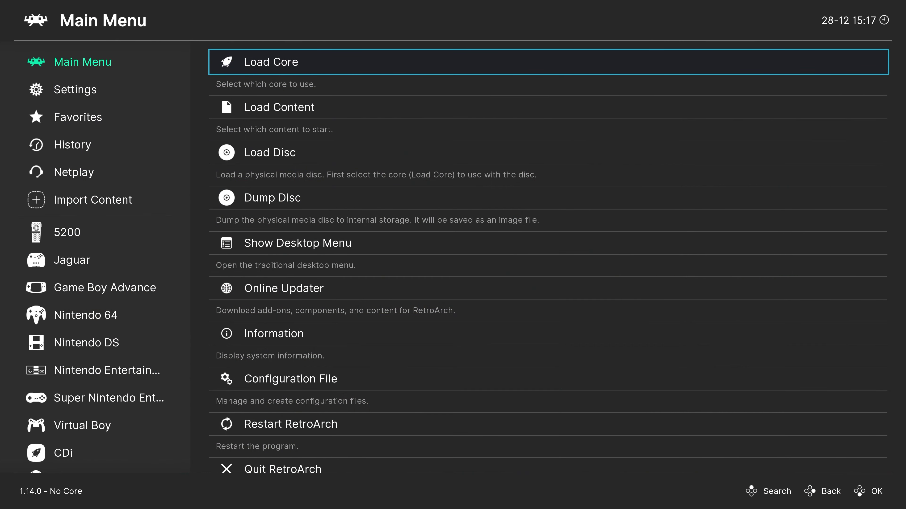
Open the traditional desktop menu of RetroArch from the Main Menu
key("Down")
key("Down")
key("Down")
key("Down")
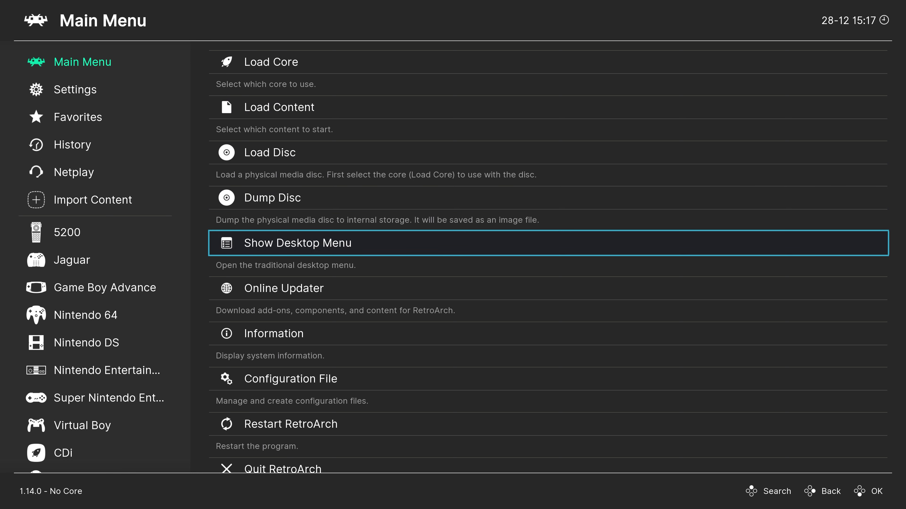
key("Return")
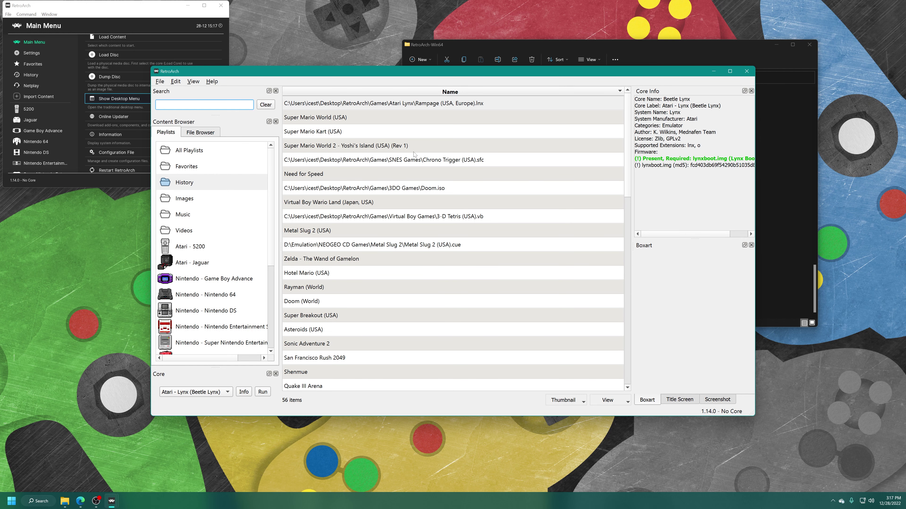
Create a new playlist named "Atari - Lynx" in the content browser
left_click(188, 245)
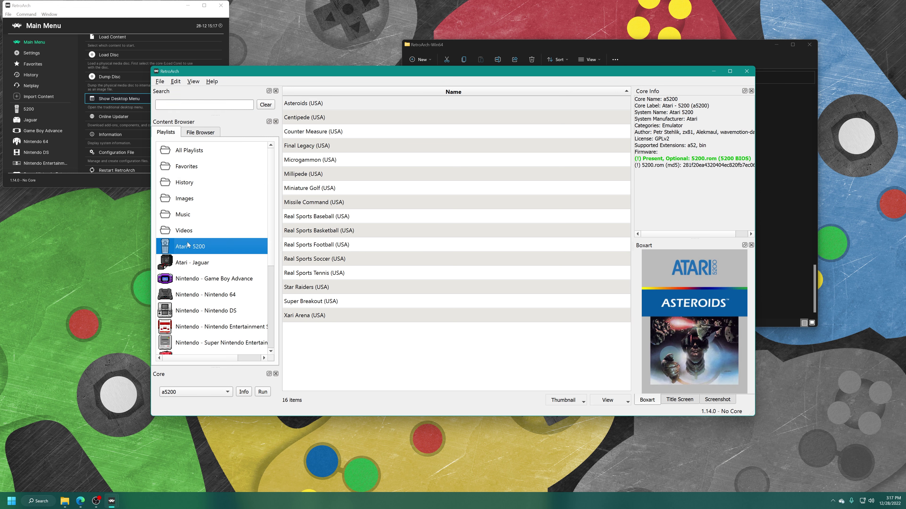
right_click(188, 244)
left_click(212, 248)
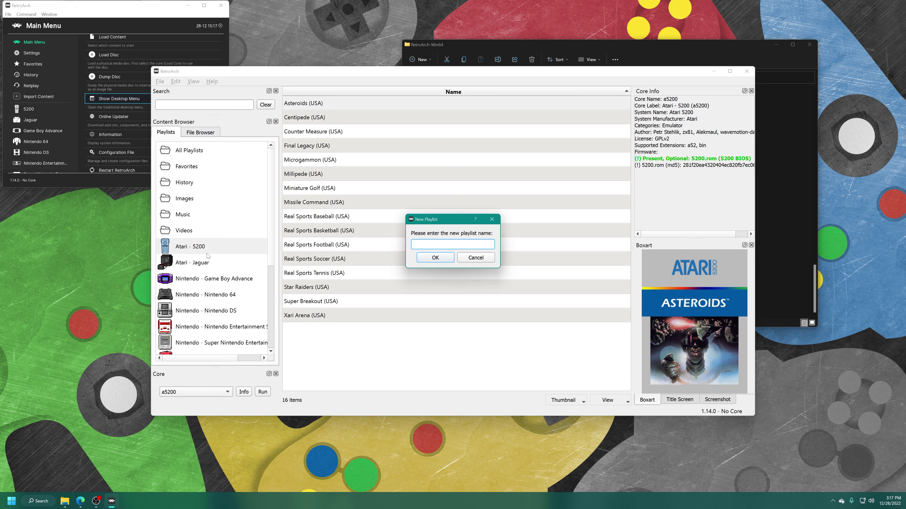
type("Atari - Lynx")
key("Return")
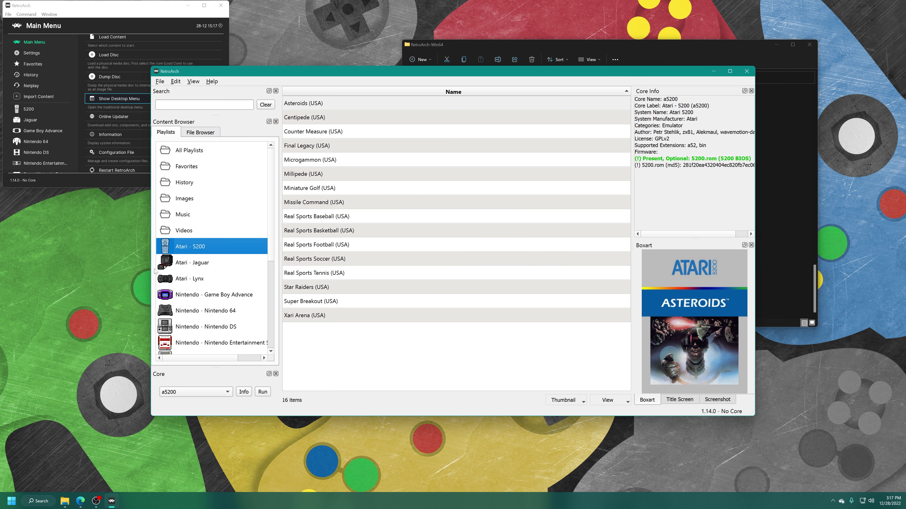
Add the Desktop\RetroArch\Games\Atari Lynx folder to the Atari - Lynx playlist
left_click(178, 283)
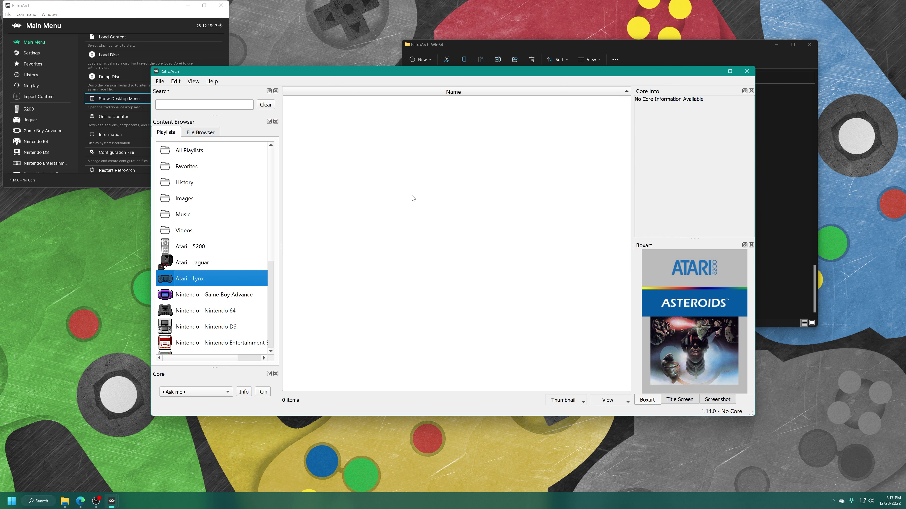
right_click(401, 187)
left_click(428, 228)
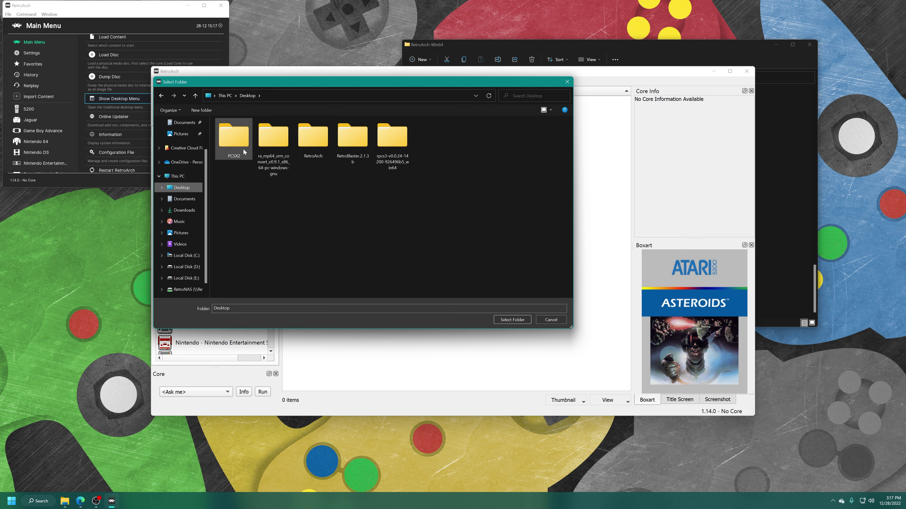
double_click(313, 137)
double_click(246, 137)
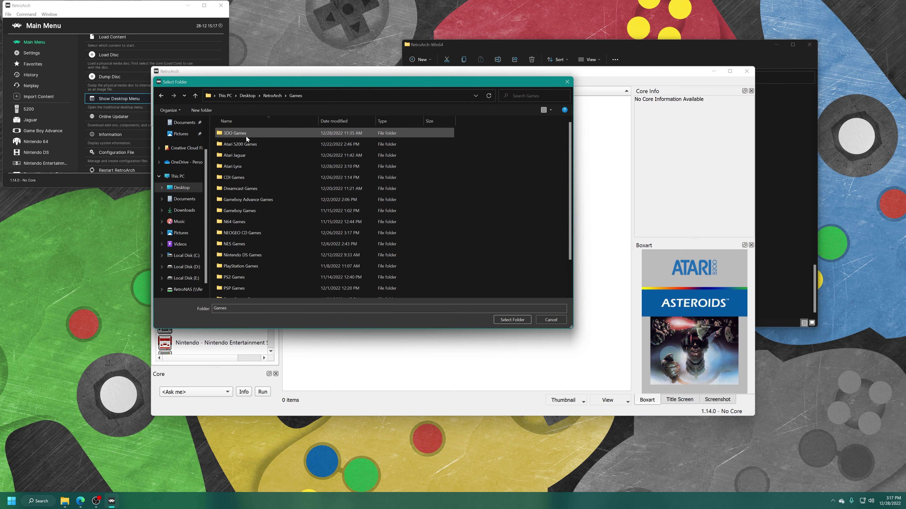
double_click(246, 165)
left_click(506, 318)
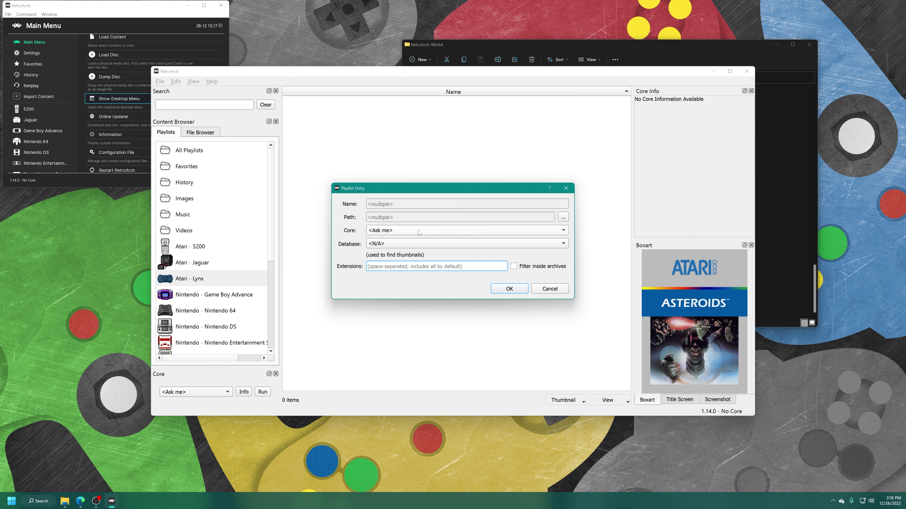
Assign the Beetle Lynx core and a thumbnail database to the new playlist entries, and add them
left_click(408, 233)
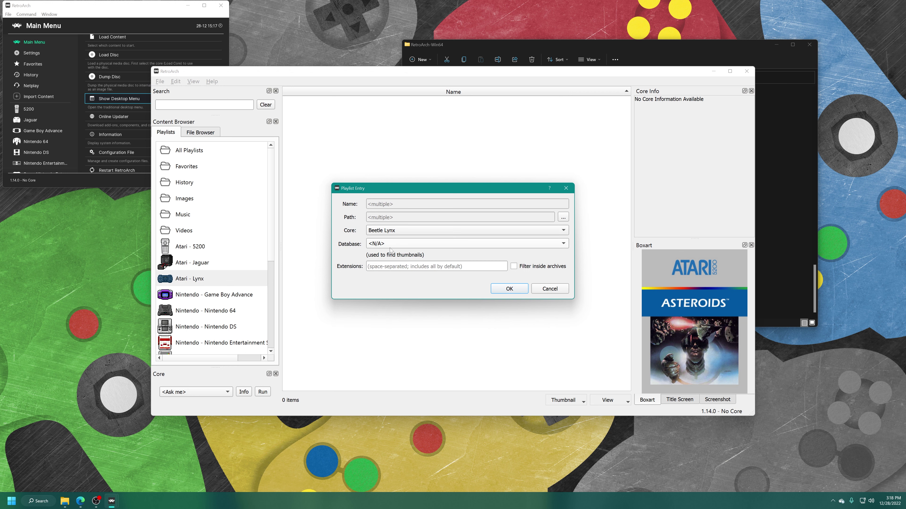
left_click(394, 244)
left_click(399, 246)
left_click(514, 293)
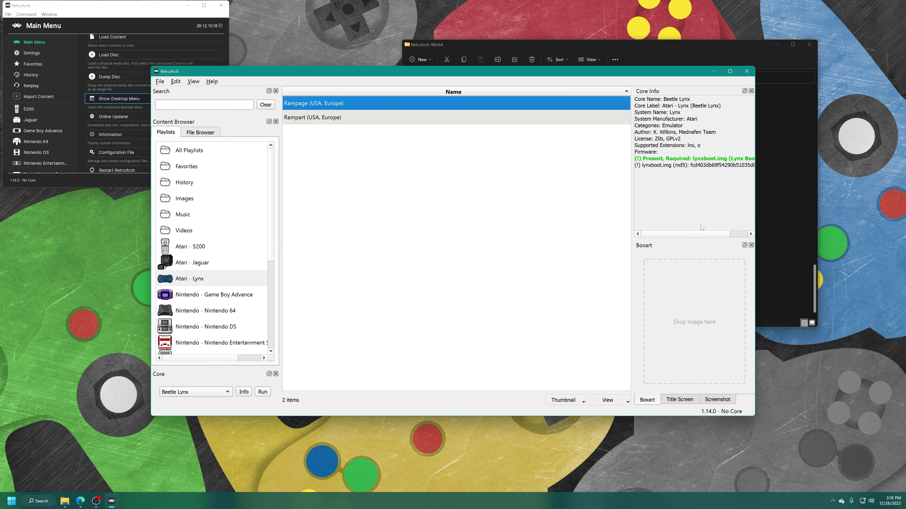
Read the full firmware details in the Beetle Lynx core information
left_click_drag(676, 234, 708, 235)
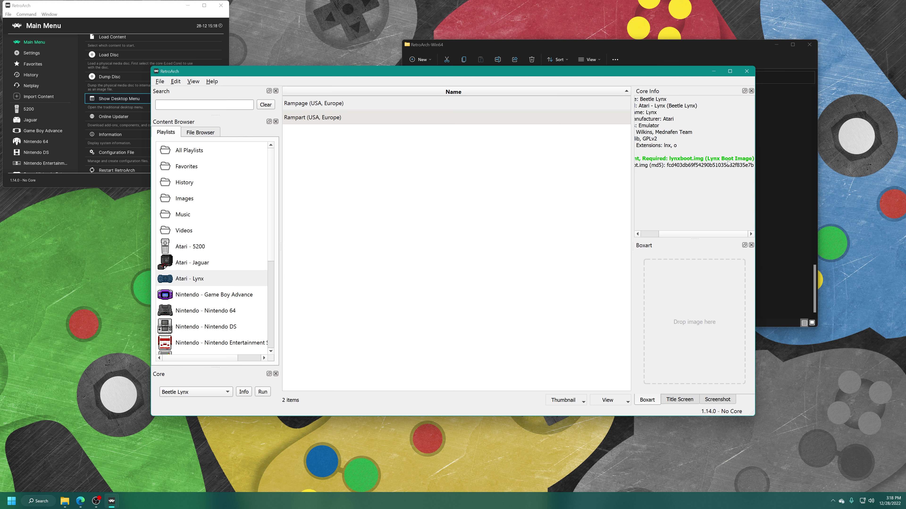
left_click_drag(696, 233, 677, 234)
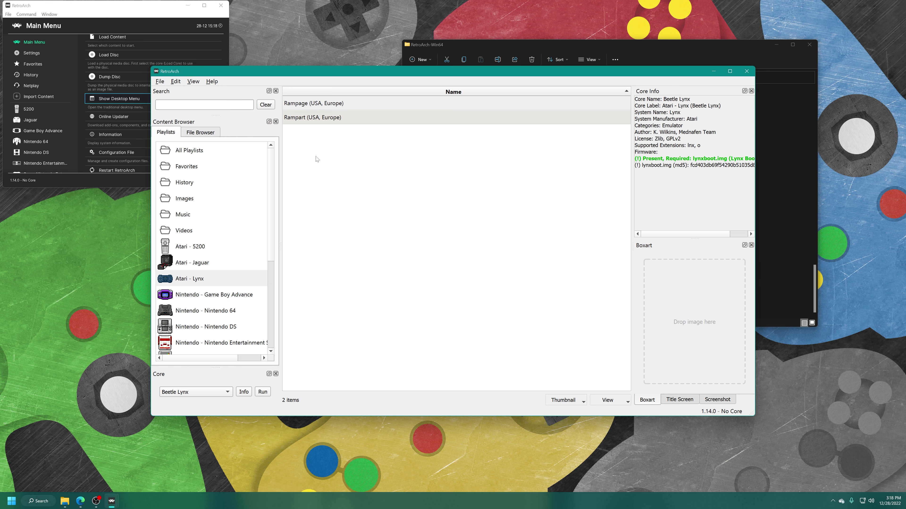
Download all thumbnails for the Atari - Lynx playlist only and check the box art of Rampage and Rampart
right_click(202, 279)
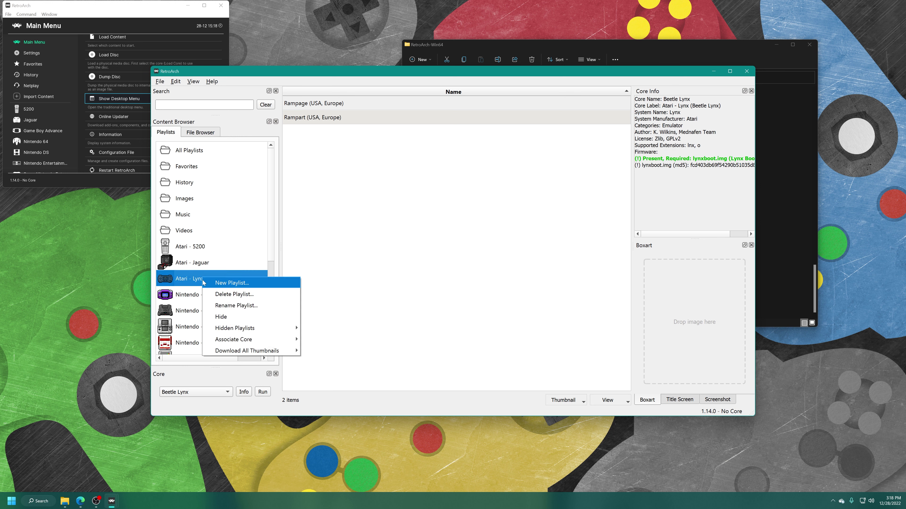
mouse_move(271, 350)
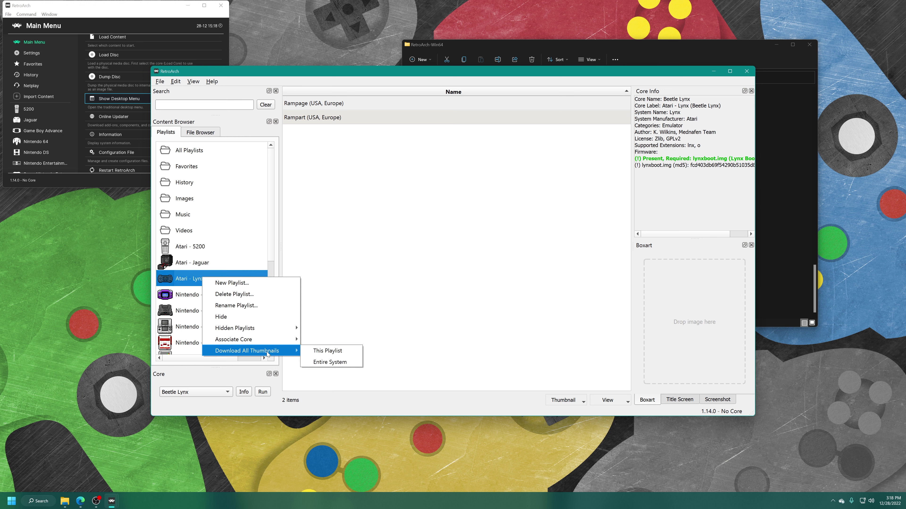
left_click(318, 351)
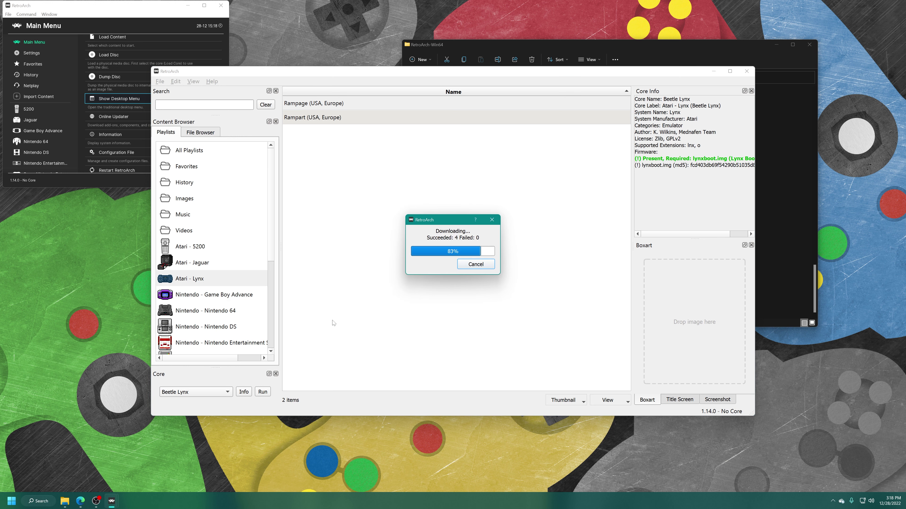
left_click(323, 105)
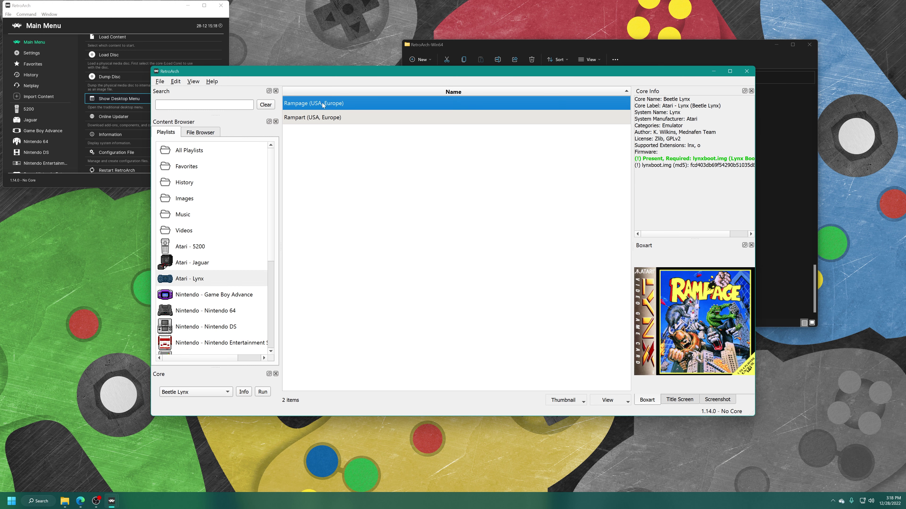
left_click(323, 119)
left_click(330, 103)
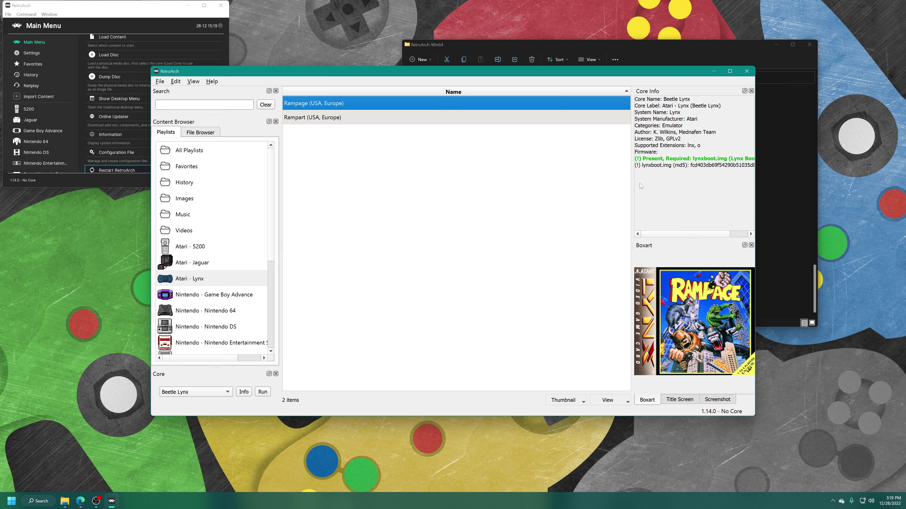
Close the desktop menu window and restart RetroArch
left_click(746, 73)
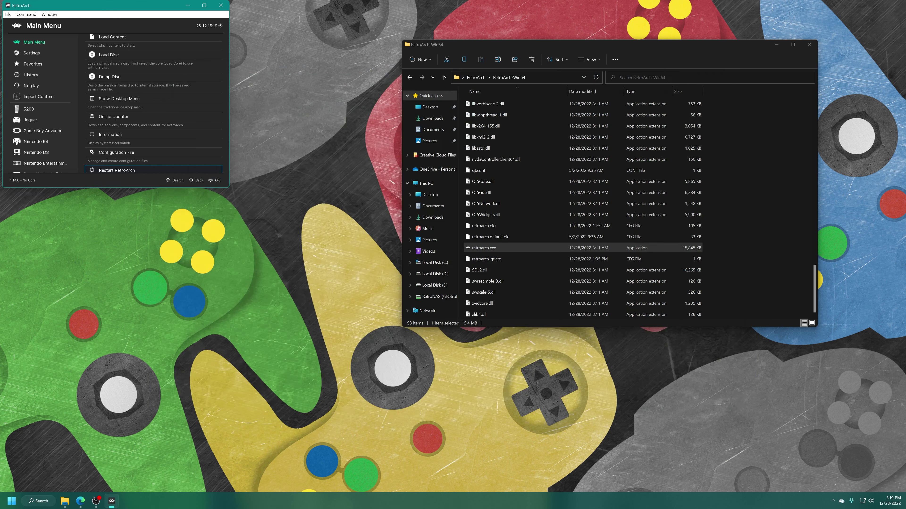
key("Escape")
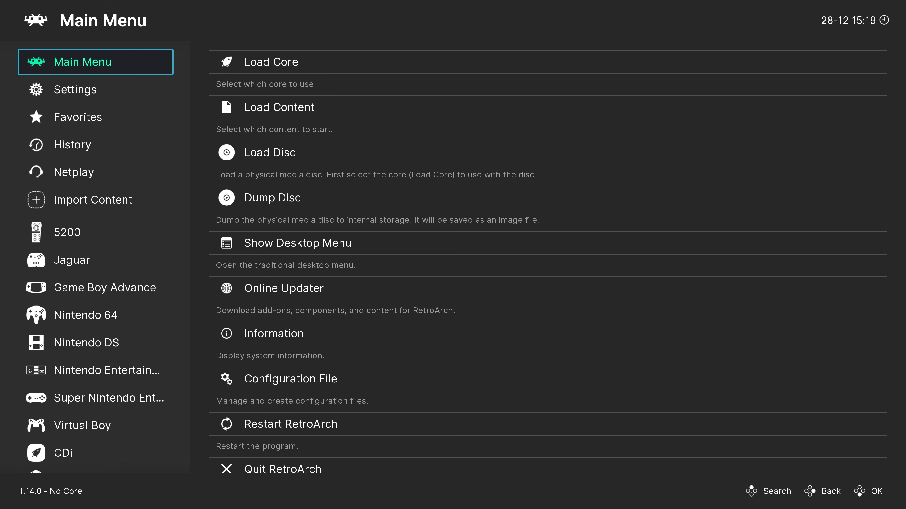
key("Right")
key("Down")
key("Down")
key("Down")
key("Down")
key("Down")
key("Down")
key("Down")
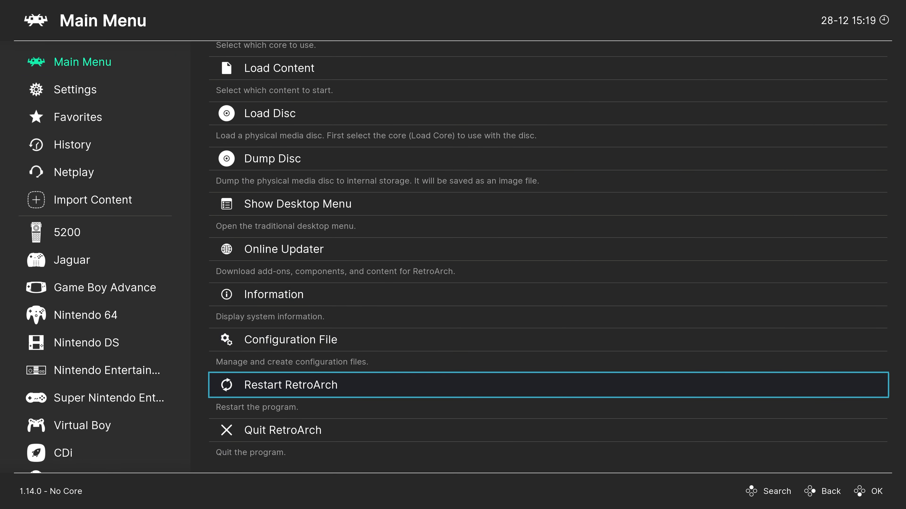
key("Return")
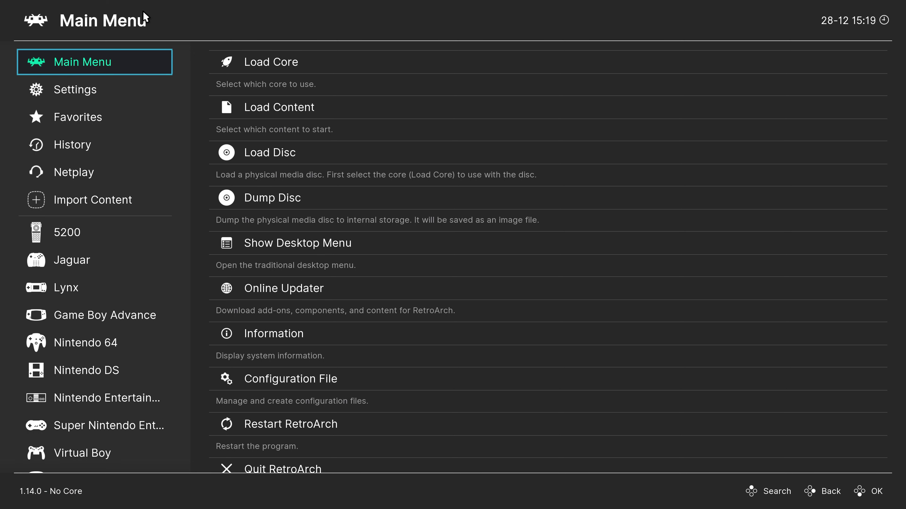
Show the Lynx playlist after the restart
key("Down")
key("Down")
key("Down")
key("Down")
key("Down")
key("Down")
key("Down")
key("Down")
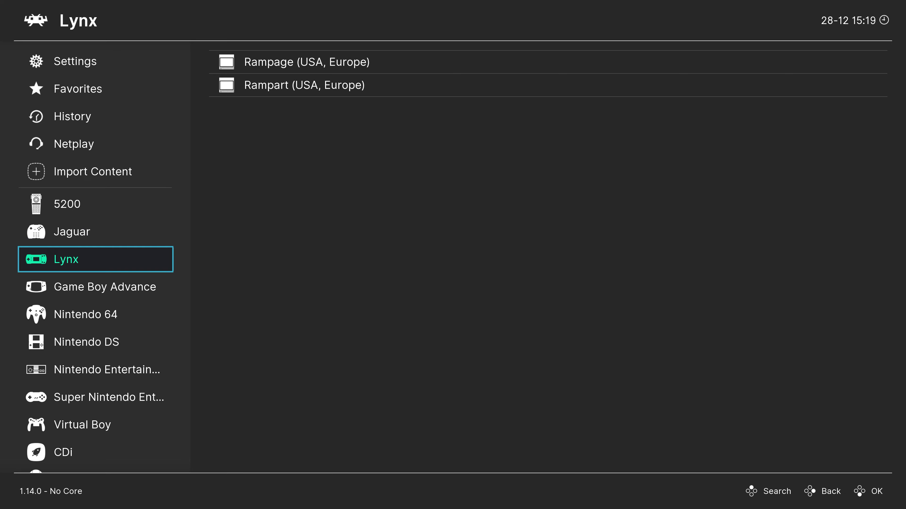
Compare the two Lynx playlist entries and run Rampart (USA, Europe)
key("Right")
key("Down")
key("Up")
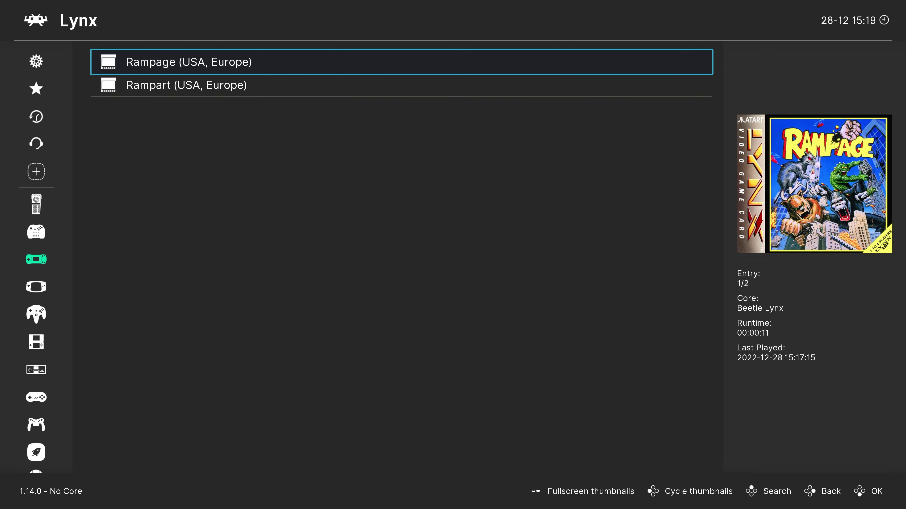
key("Down")
key("Up")
key("Down")
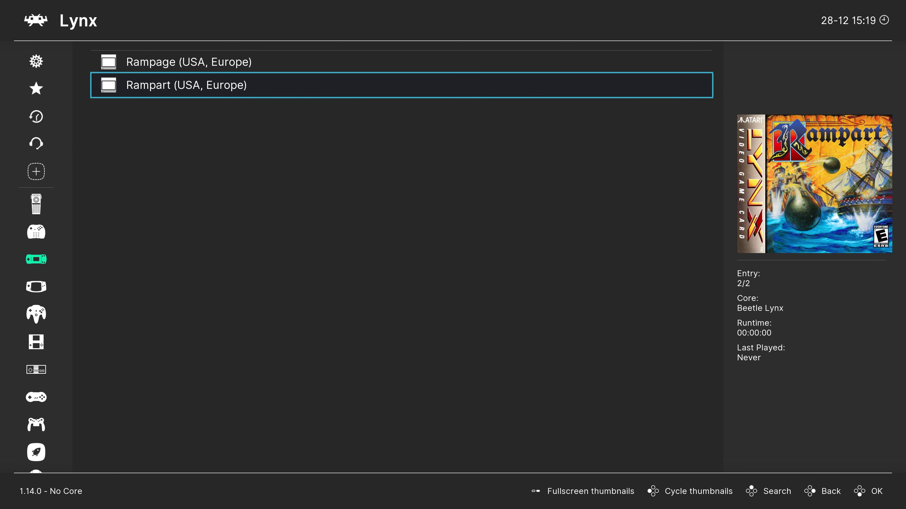
key("Return")
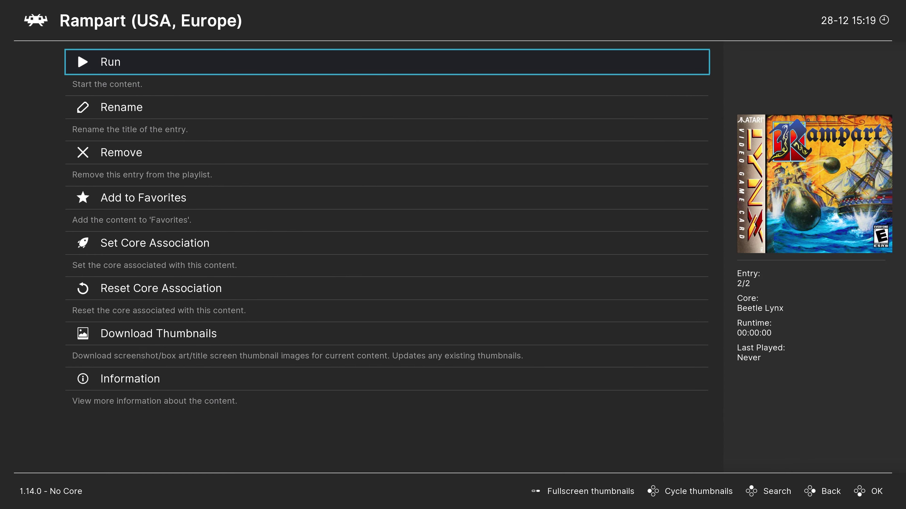
key("Return")
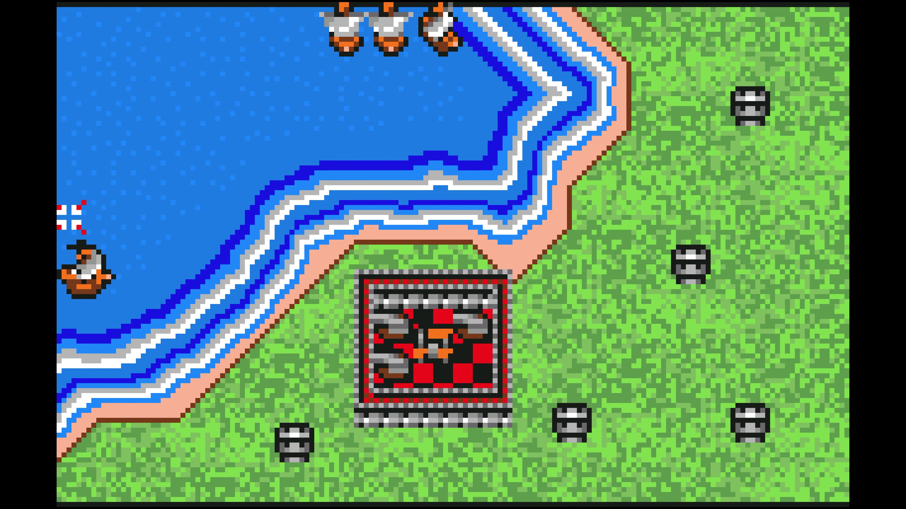
key("Right")
key("Down")
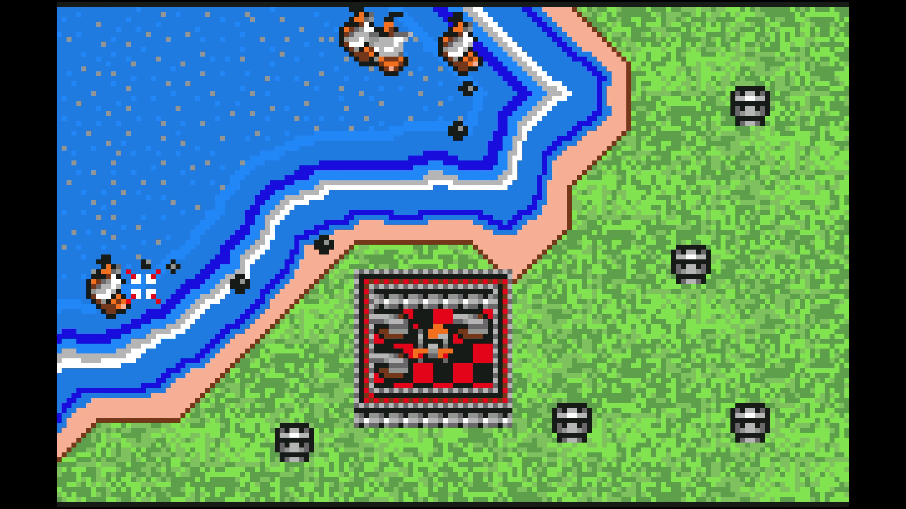
key("Right")
key("Up")
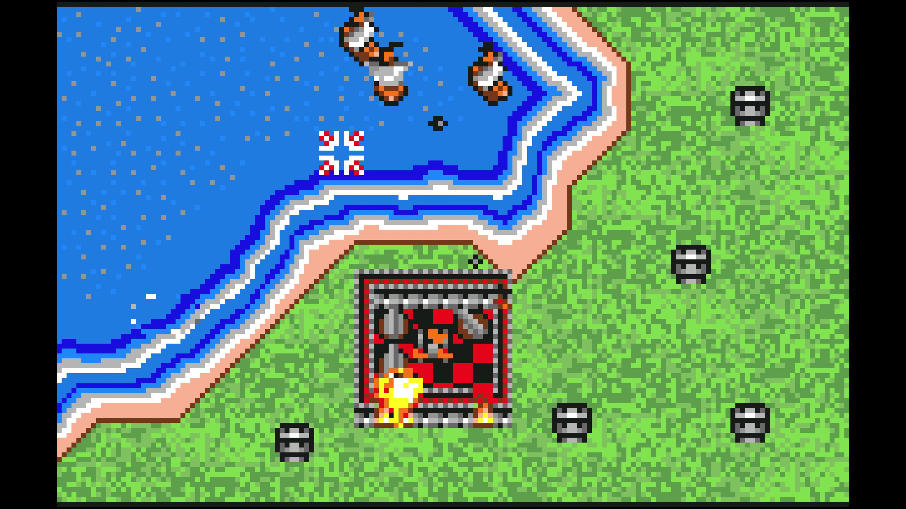
key("Right")
key("Up")
key("Up")
key("Up")
key("x")
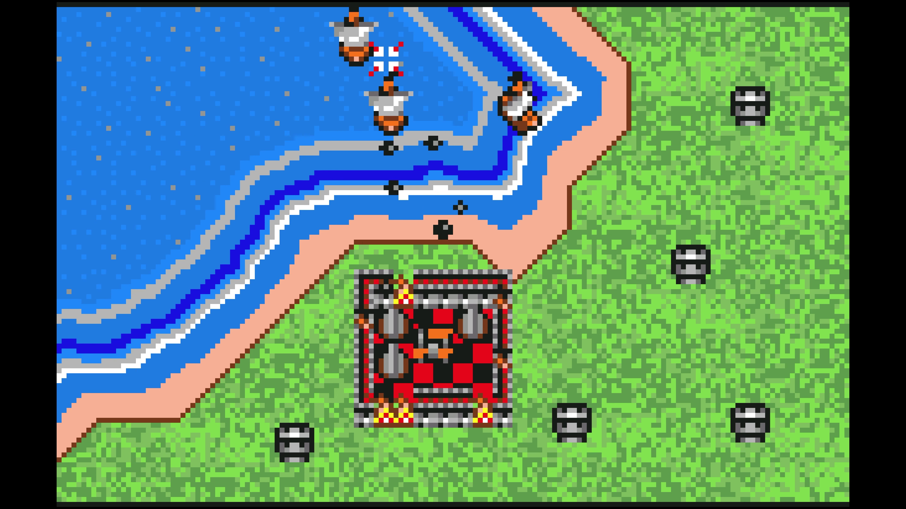
key("Right")
key("Down")
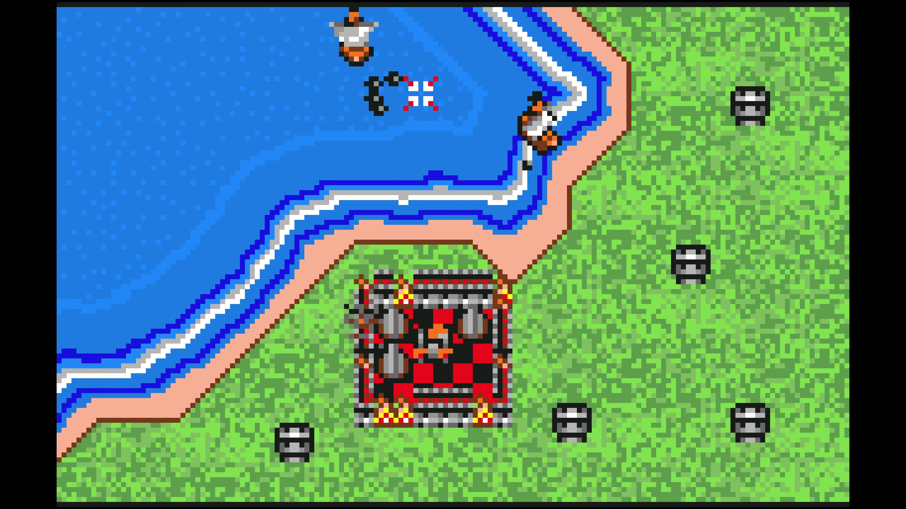
key("Right")
key("Down")
key("Right")
key("x")
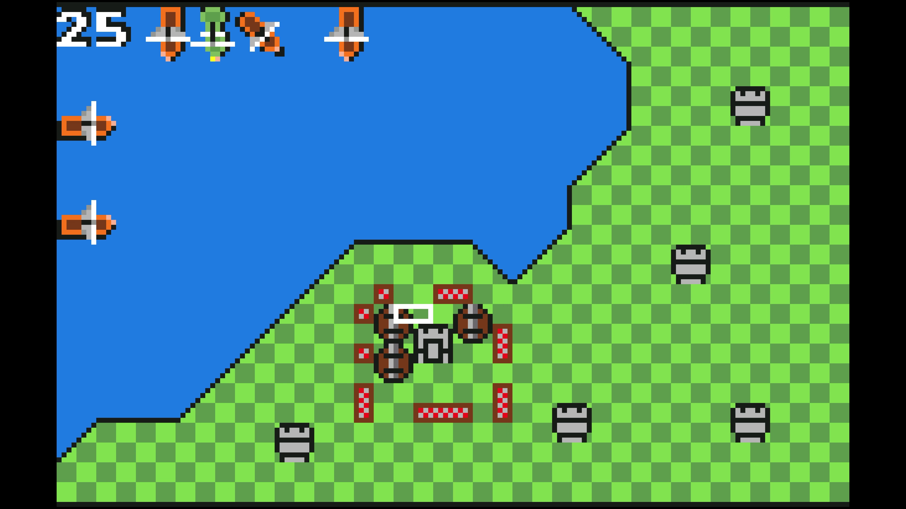
key("Up")
key("space")
key("Right")
key("Right")
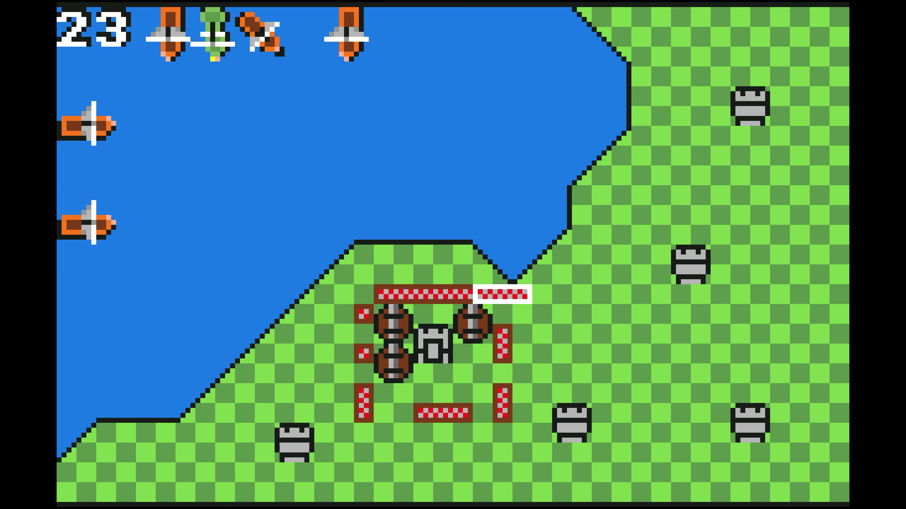
key("Right")
key("space")
key("Down")
key("Down")
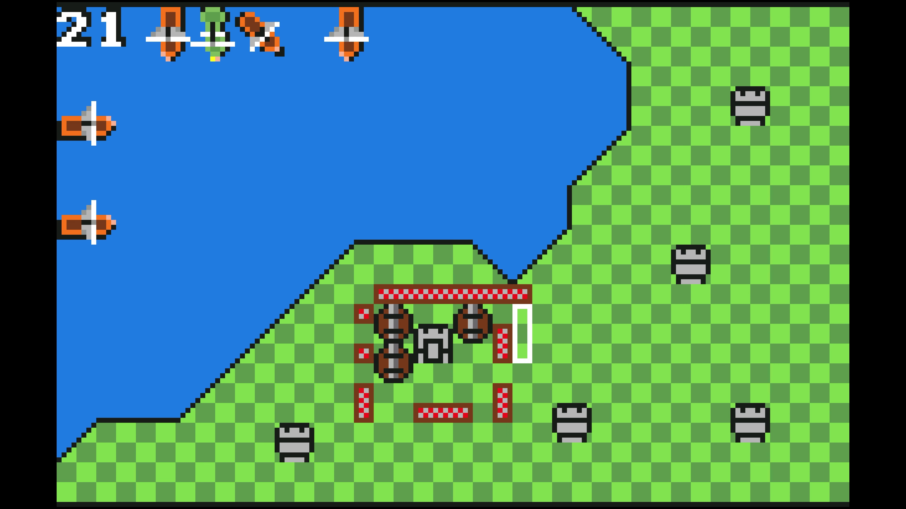
key("space")
key("Down")
key("Down")
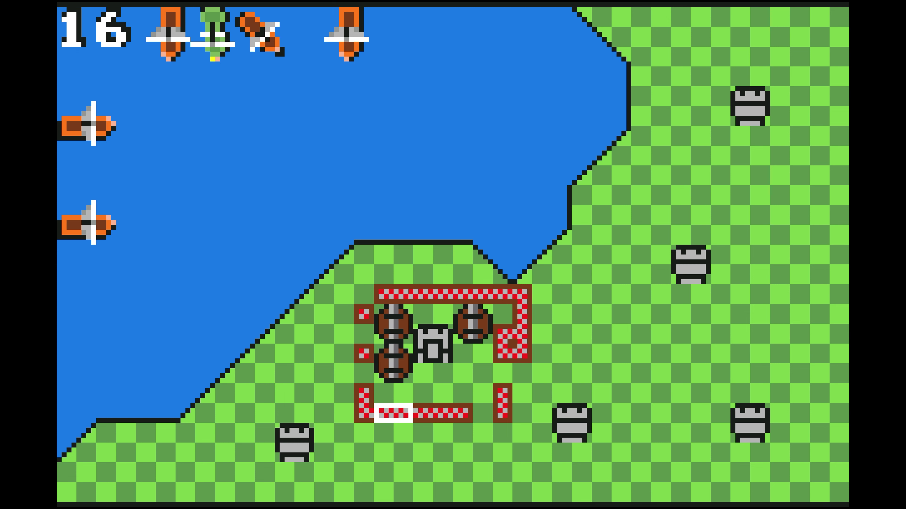
Pause the running Rampart game and open the core options of Beetle Lynx
key("F1")
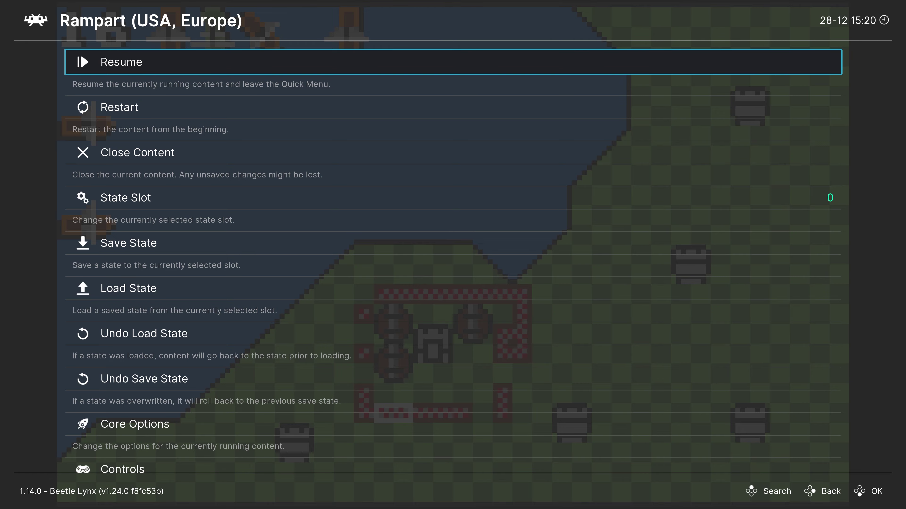
key("Down")
key("Down")
key("Down")
key("Down")
key("Down")
key("Down")
key("Down")
key("Down")
key("Down")
key("Down")
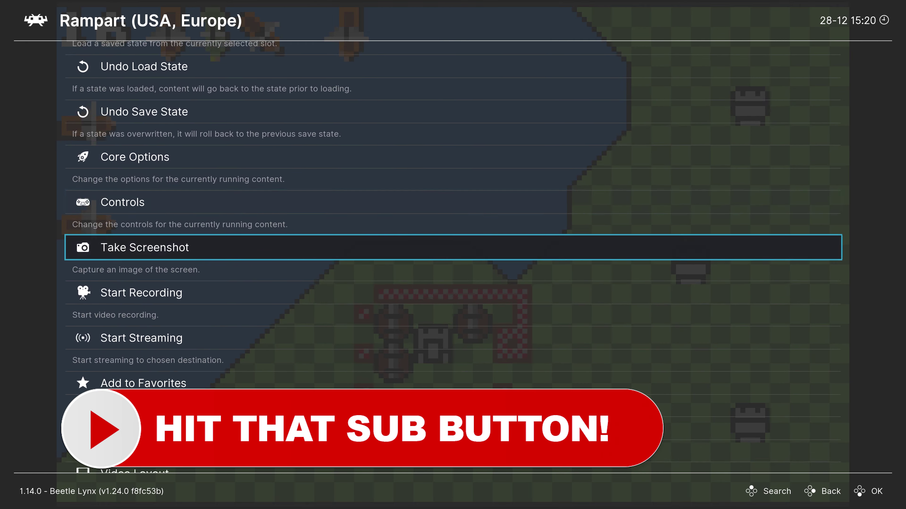
key("Up")
key("Up")
key("Return")
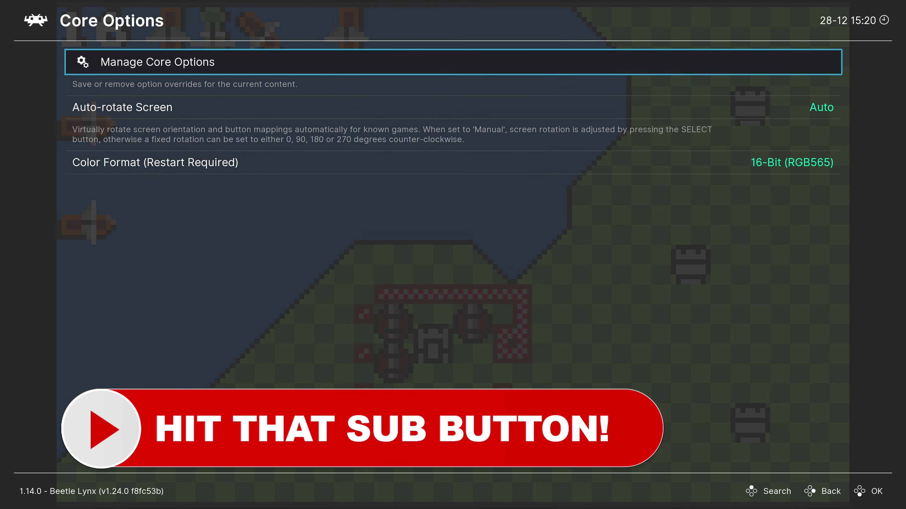
Review the available Auto-rotate Screen choices and return to the core options without selecting another one
key("Down")
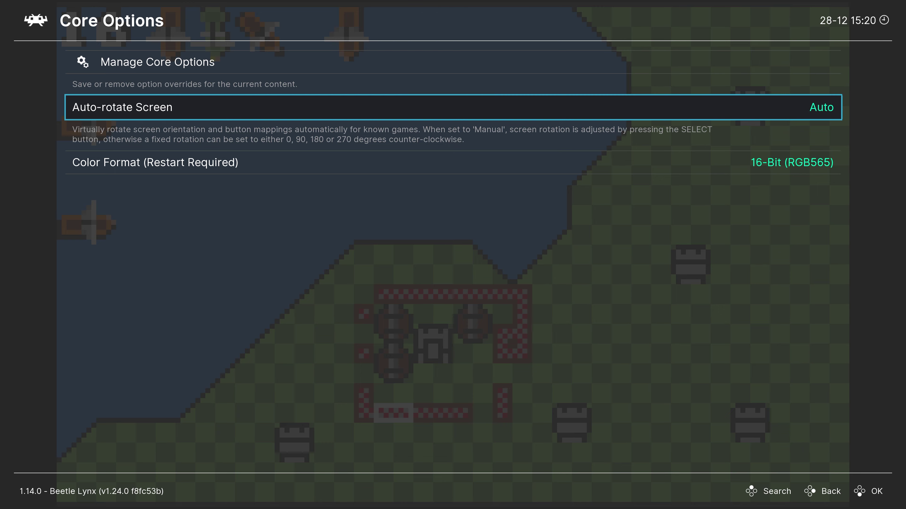
key("Return")
key("Down")
key("Down")
key("Down")
key("Down")
key("Down")
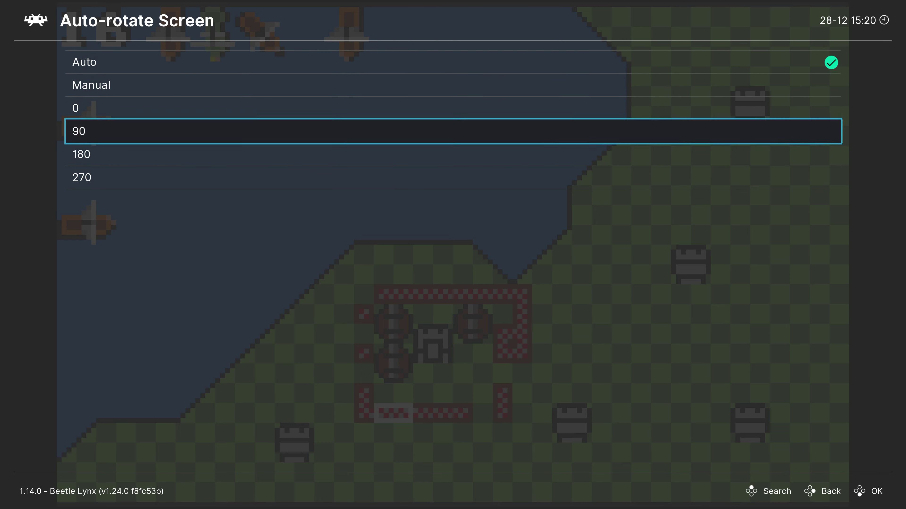
key("Up")
key("Up")
key("Up")
key("Down")
key("Down")
key("Down")
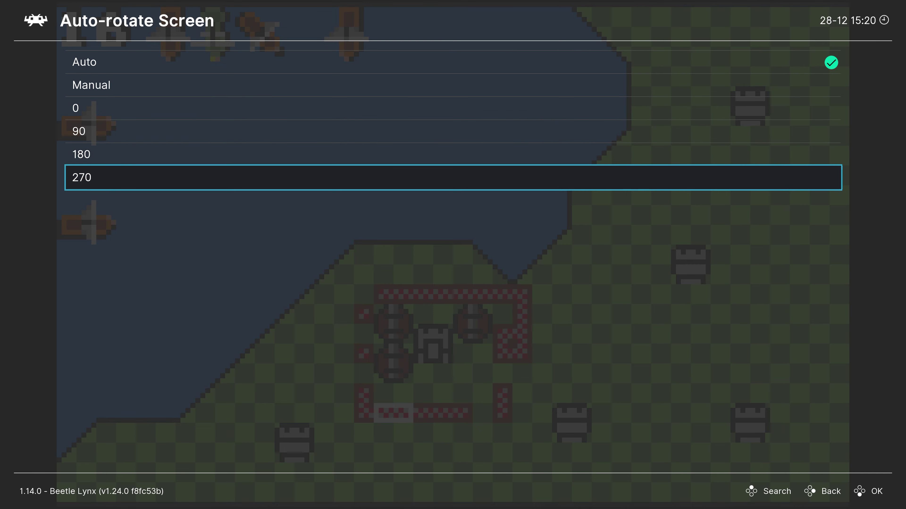
key("Up")
key("Up")
key("Up")
key("Up")
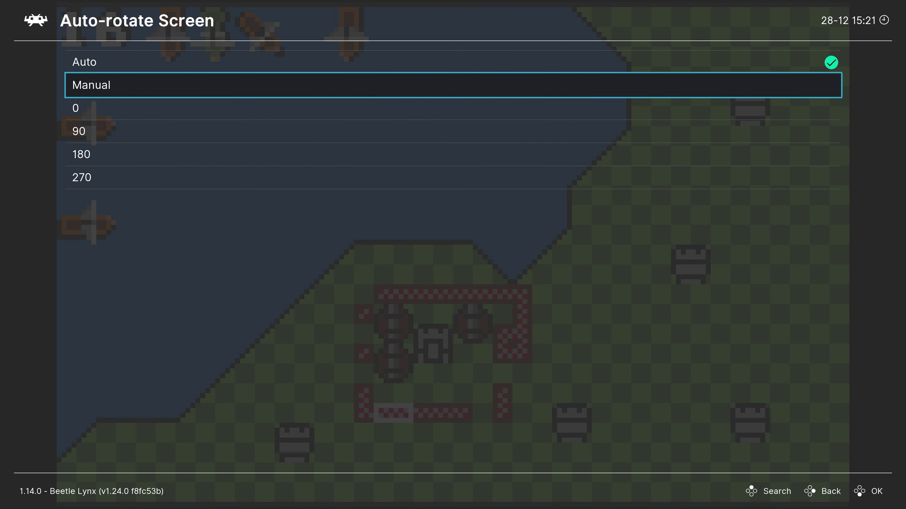
key("BackSpace")
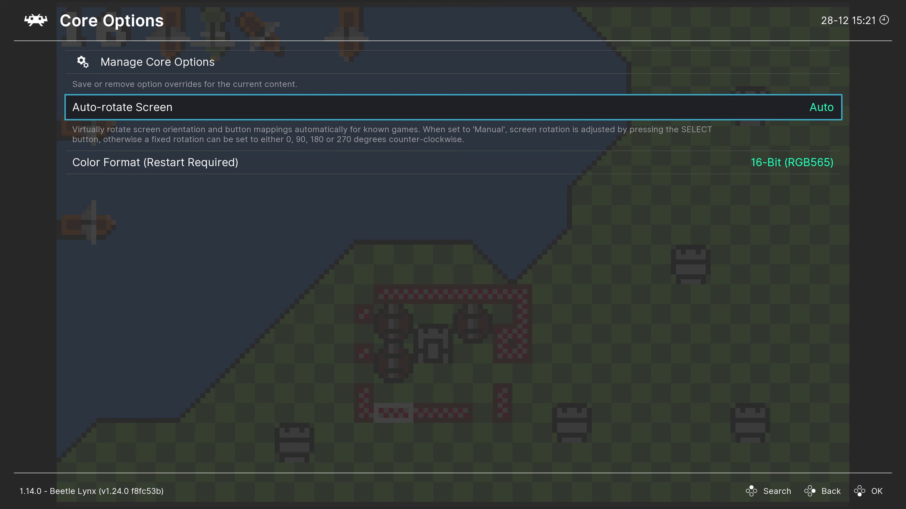
Set the core's color format to 32-Bit (RGB8888) and return to the Quick Menu
key("Down")
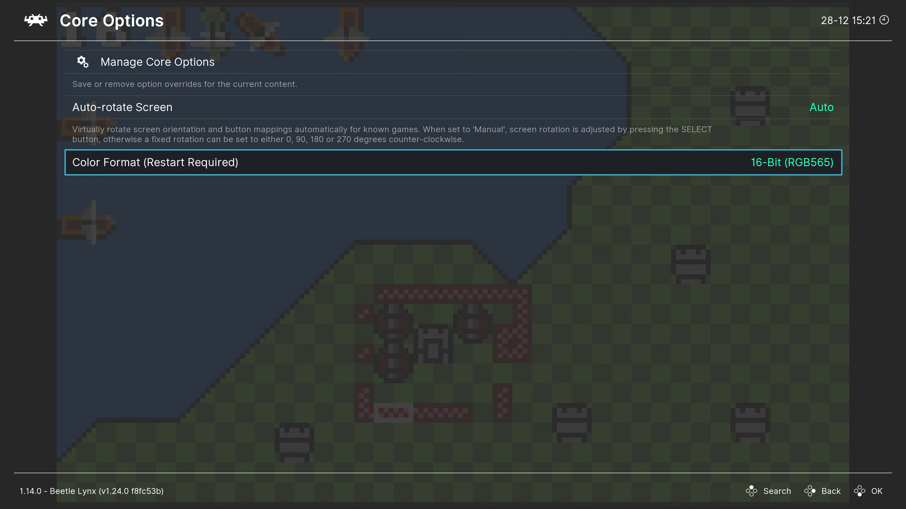
key("Return")
key("Down")
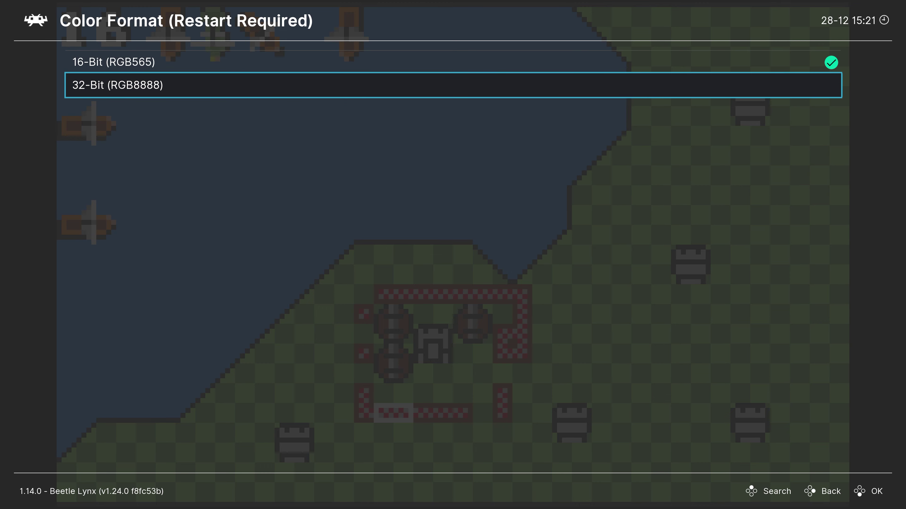
key("Return")
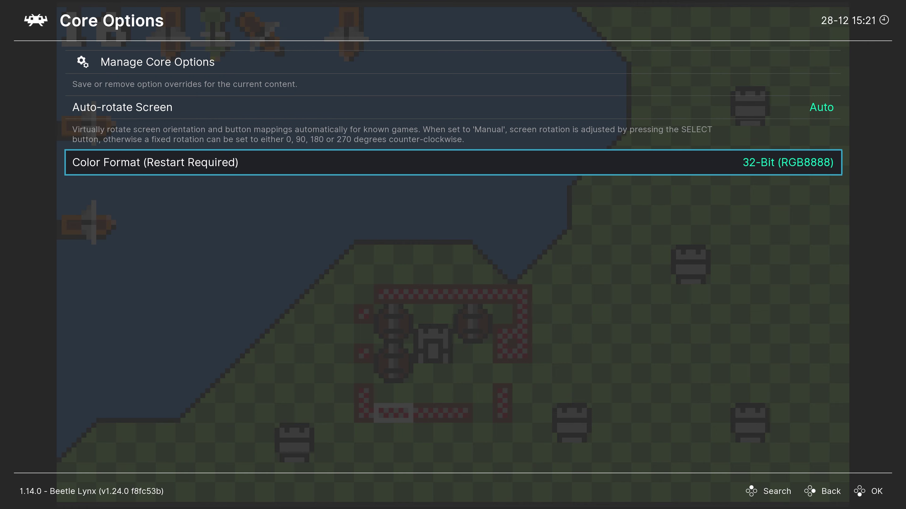
key("BackSpace")
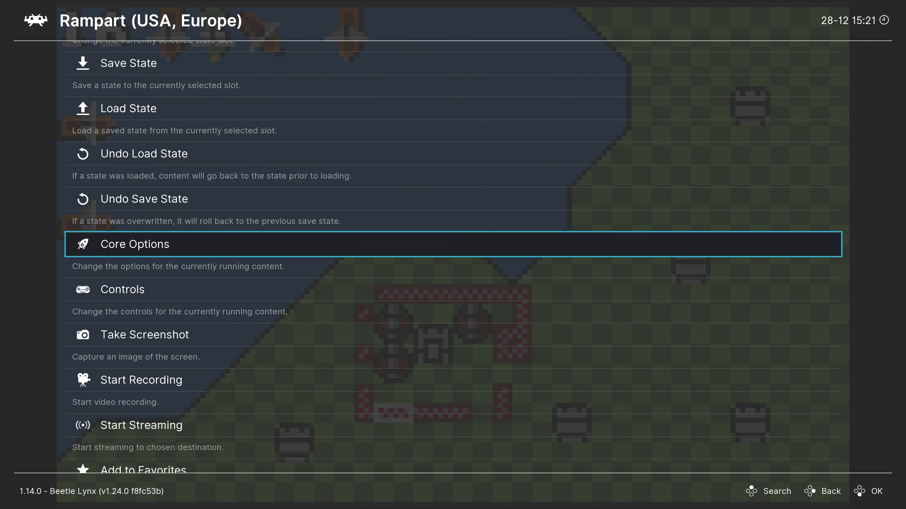
Open the Shaders settings for the running game and make sure Video Shaders is set to ON
key("Down")
key("Down")
key("Down")
key("Down")
key("Down")
key("Down")
key("Down")
key("Down")
key("Down")
key("Down")
key("Down")
key("Down")
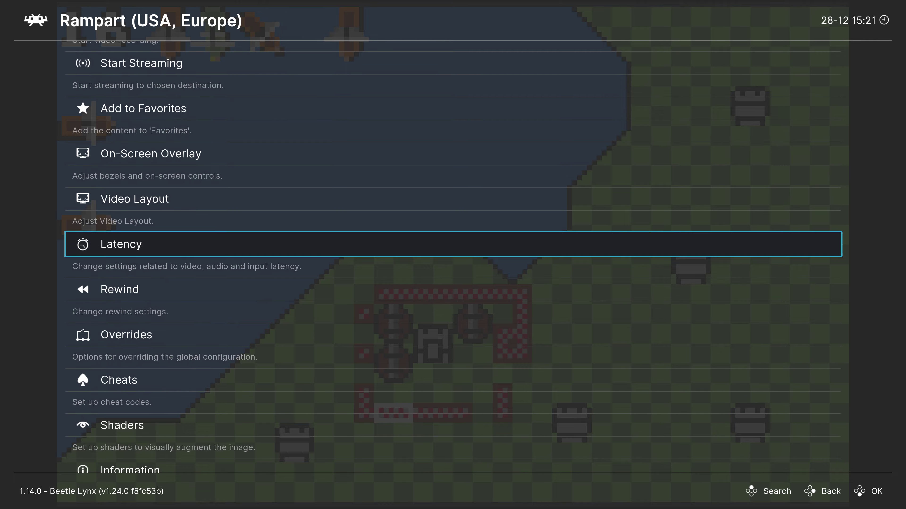
key("Return")
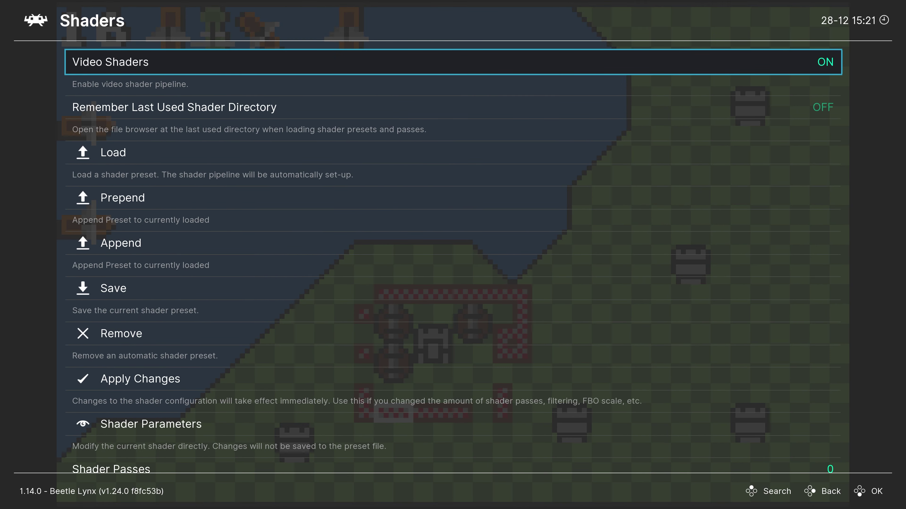
key("Return")
key("Return")
Start loading a shader preset and browse into the shaders_slang folder
key("Down")
key("Down")
key("Return")
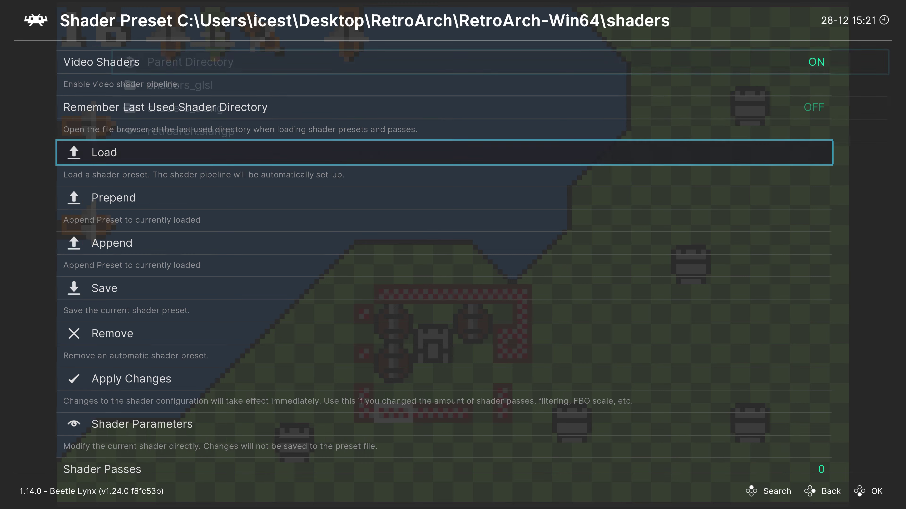
key("Down")
key("Down")
key("Return")
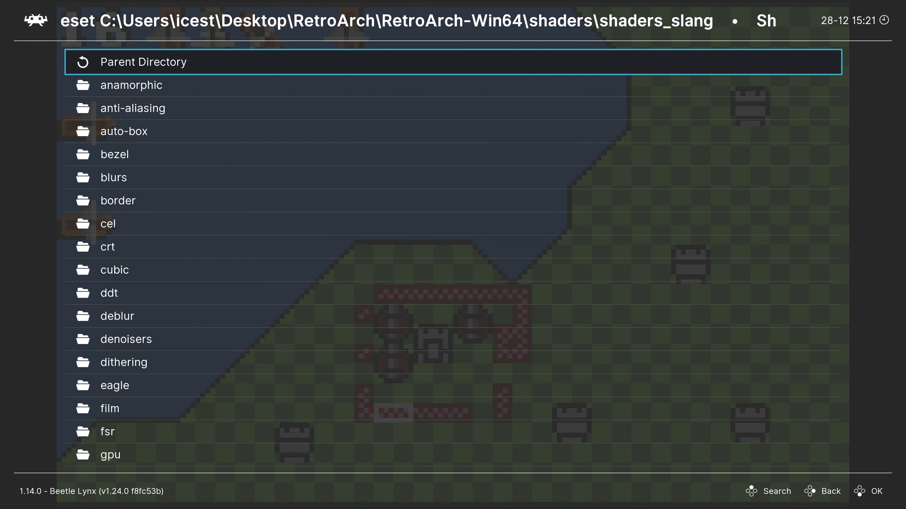
Open the handheld folder within the slang shader presets
key("Down")
key("Down")
key("Down")
key("Down")
key("Down")
key("Down")
key("Down")
key("Down")
key("Down")
key("Down")
key("Down")
key("Down")
key("Down")
key("Down")
key("Down")
key("Down")
key("Down")
key("Down")
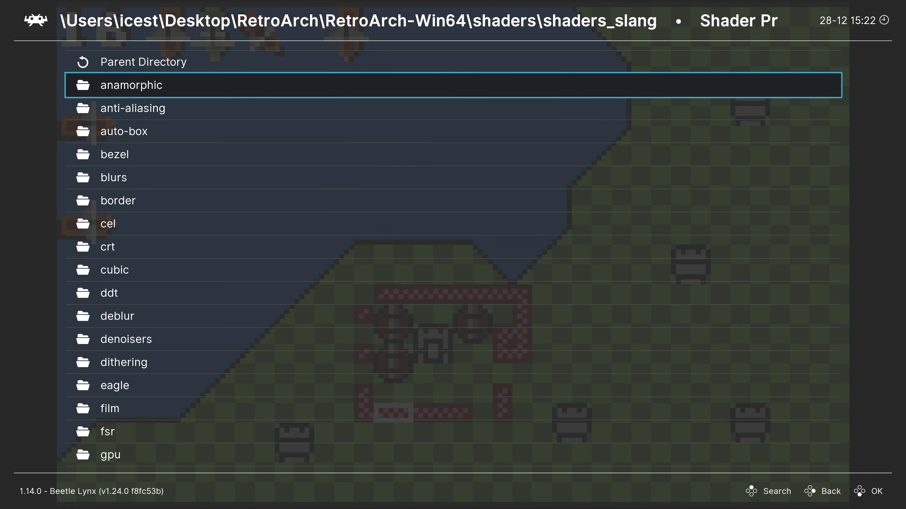
key("Return")
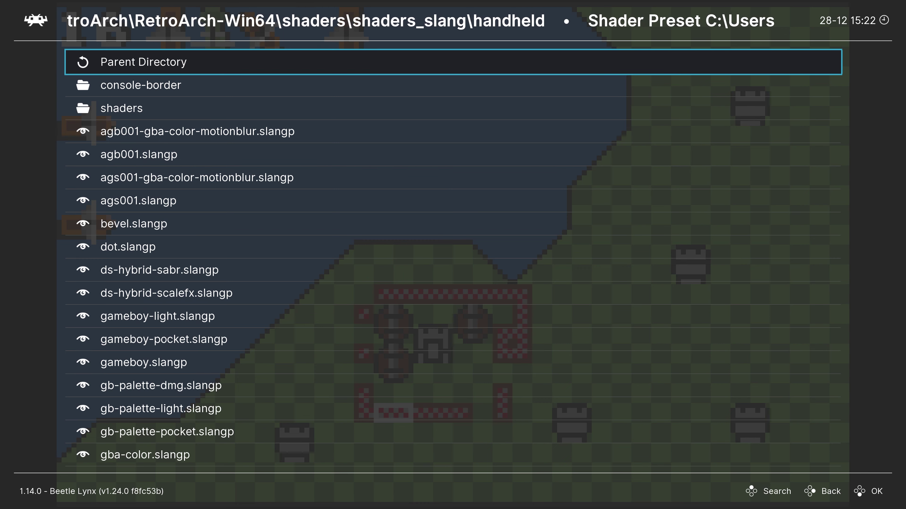
Load the lcd-grid-v2.slangp shader preset from the handheld folder
key("Down")
key("Down")
key("Down")
key("Down")
key("Down")
key("Down")
key("Down")
key("Down")
key("Down")
key("Down")
key("Down")
key("Down")
key("Down")
key("Down")
key("Down")
key("Down")
key("Down")
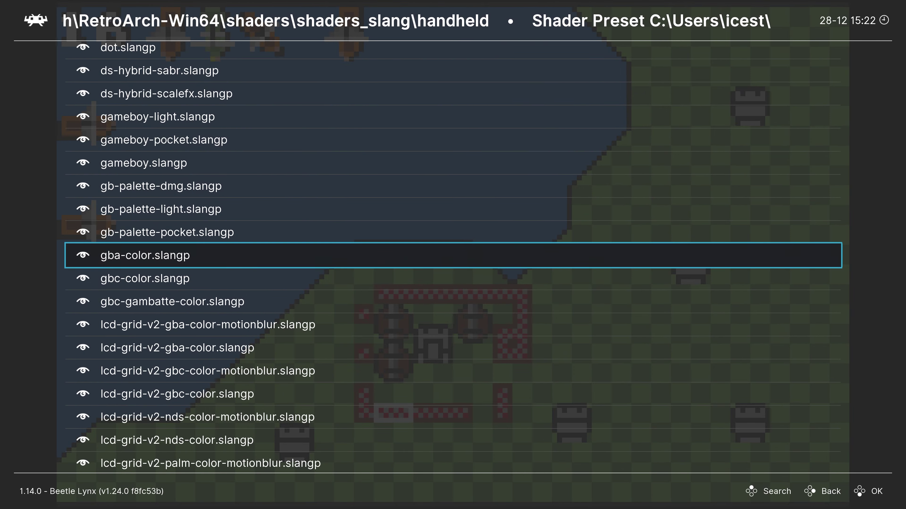
key("Down")
key("Down")
key("Down")
key("Down")
key("Down")
key("Down")
key("Down")
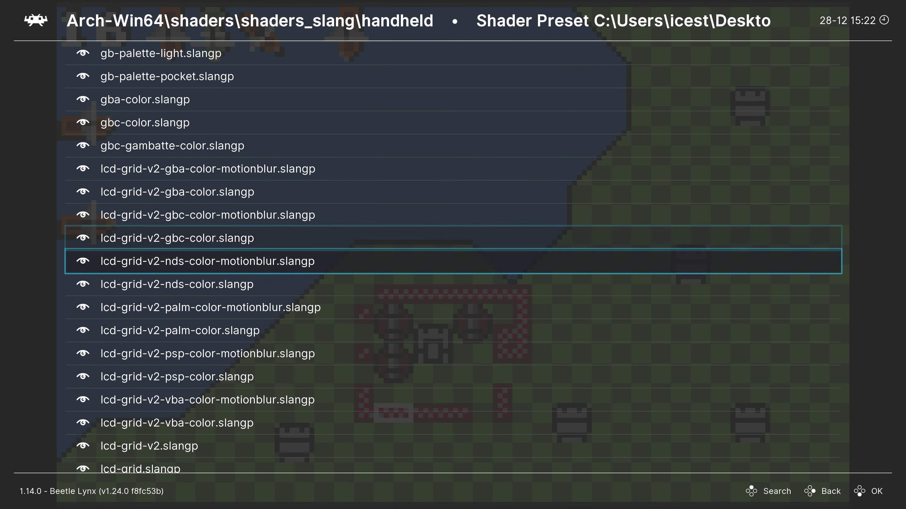
key("Down")
key("Down")
key("Down")
key("Down")
key("Down")
key("Down")
key("Down")
key("Down")
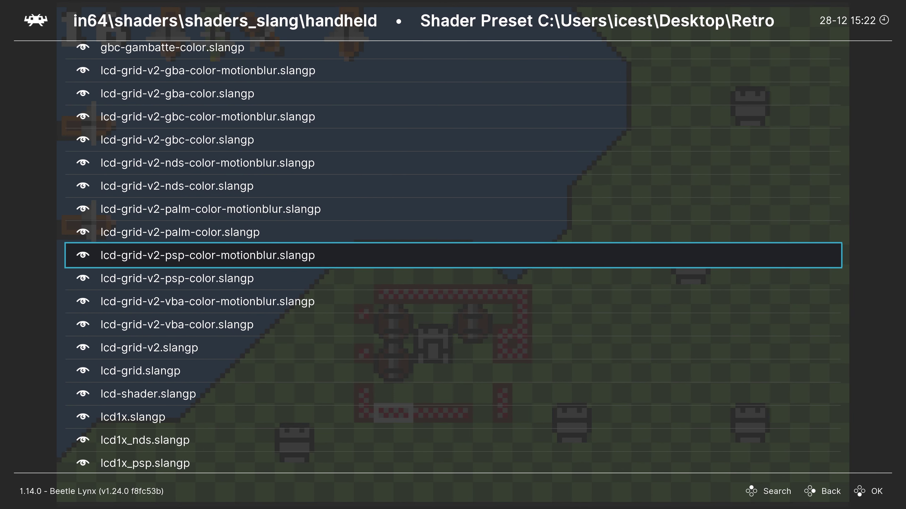
key("Return")
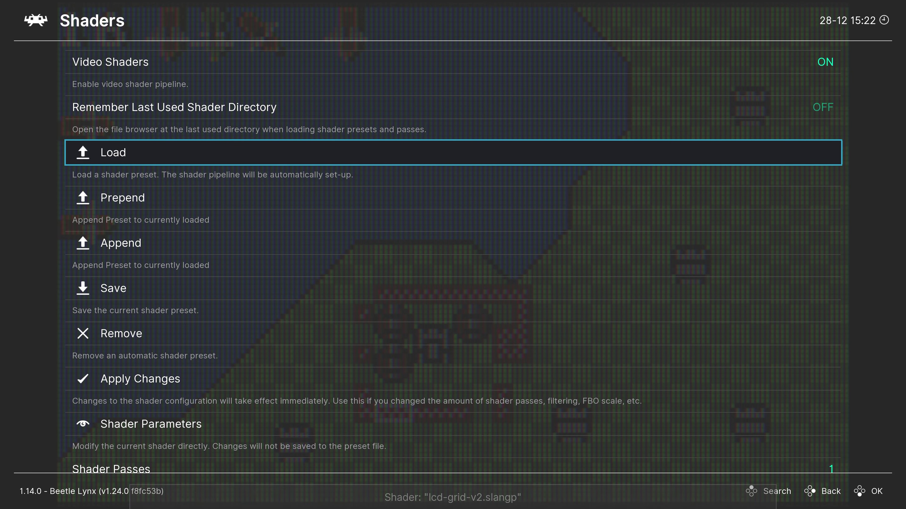
Resume Rampart with the shader applied and place a wall piece in the gap of the castle's right-hand wall
key("F1")
key("Up")
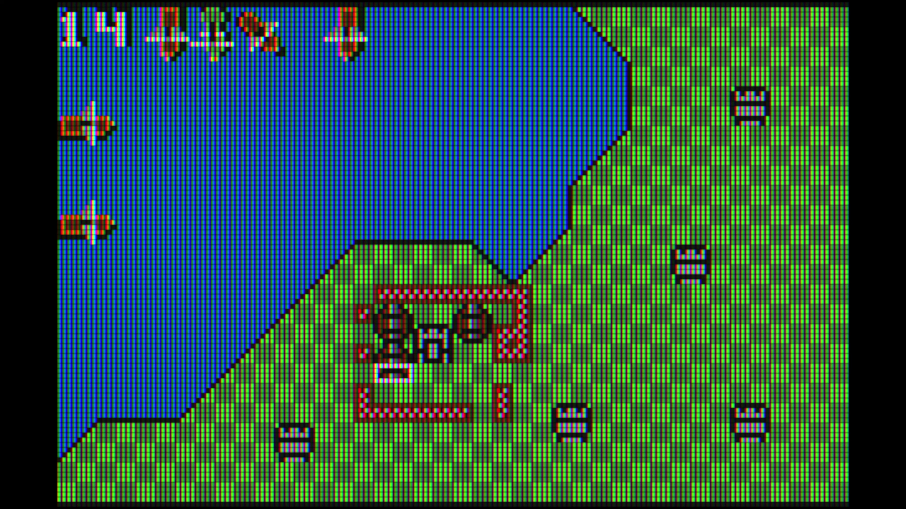
key("Down")
key("Right")
key("Right")
key("Right")
key("Right")
key("Up")
key("Up")
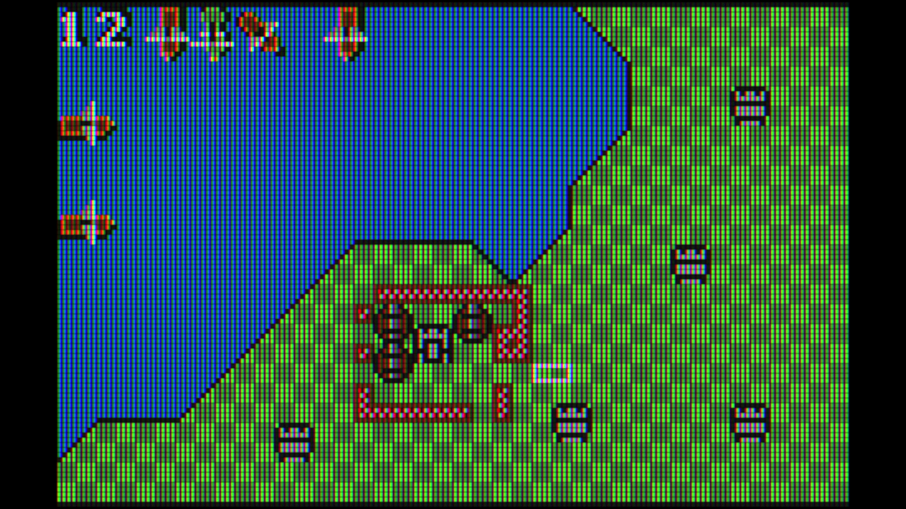
key("Left")
key("Left")
key("Left")
key("Down")
key("Right")
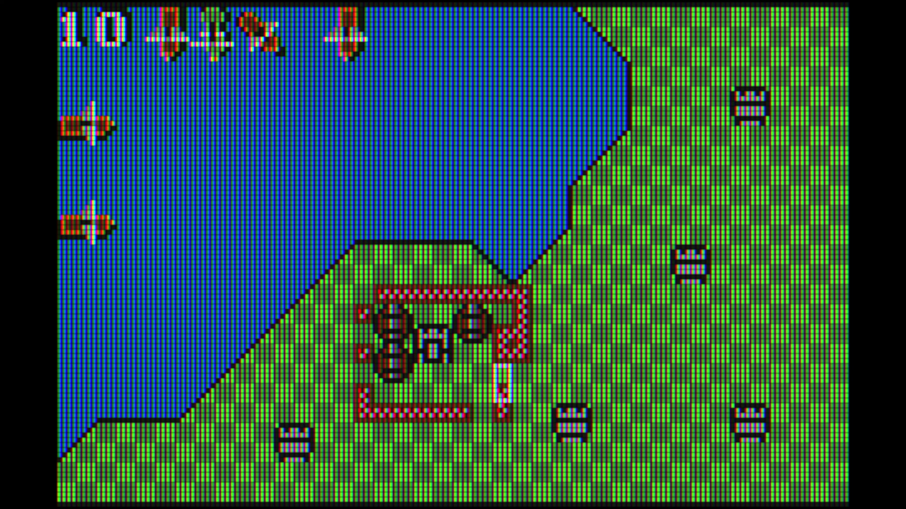
key("Down")
key("Left")
key("Down")
key("Up")
key("Up")
key("Up")
key("Right")
key("space")
Rotate the next wall piece upright and place it in the gap of the castle's lower wall
key("Down")
key("Down")
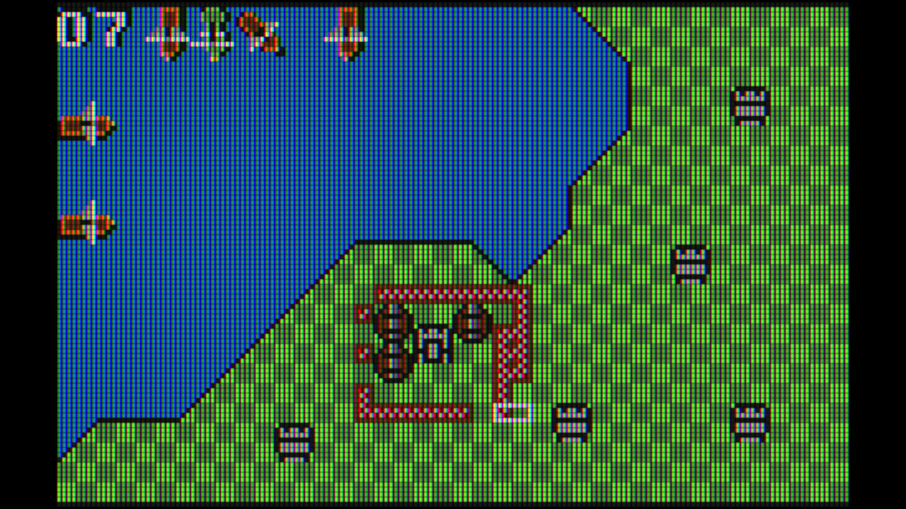
key("Left")
key("x")
key("Down")
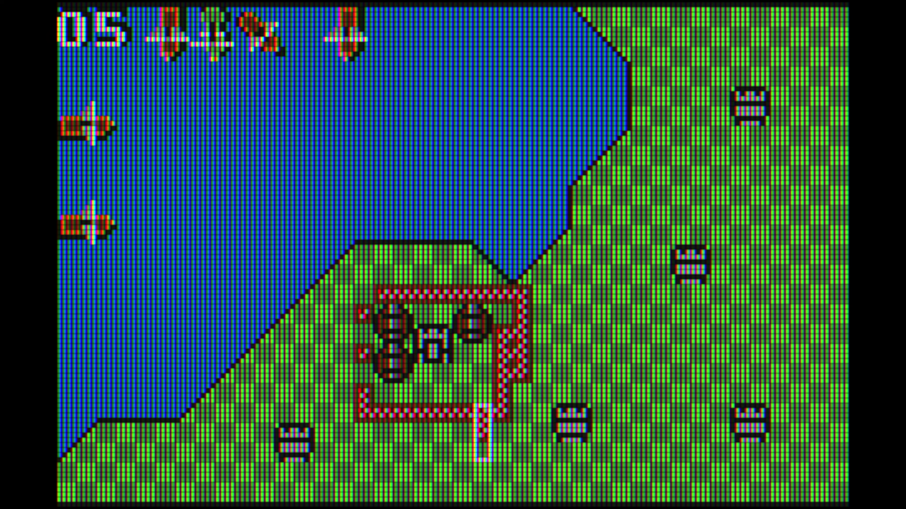
key("space")
Place the upright wall piece along the lower part of the castle's left-hand wall to close its gap
key("Left")
key("Left")
key("Left")
key("Left")
key("Up")
key("Up")
key("Left")
key("Up")
key("Left")
key("Left")
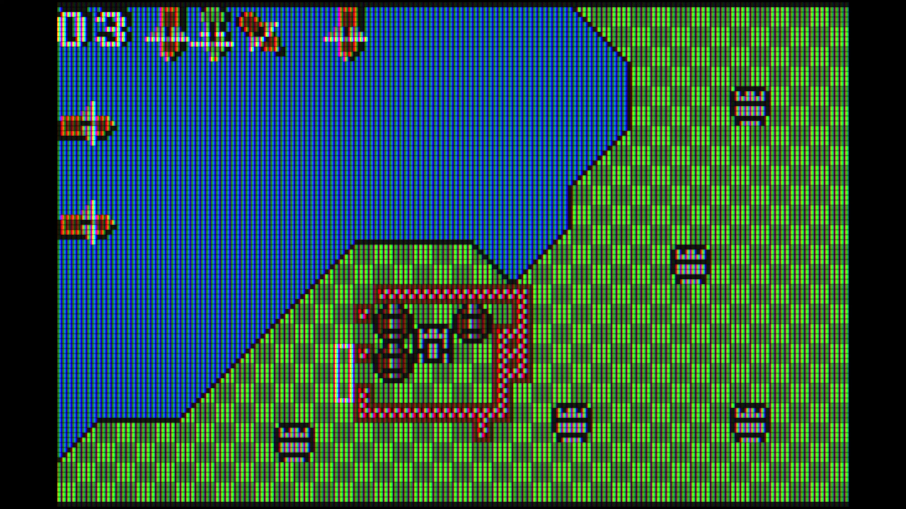
key("space")
Place a wall piece at the castle's upper-left corner to complete the enclosure
key("Up")
key("Up")
key("Up")
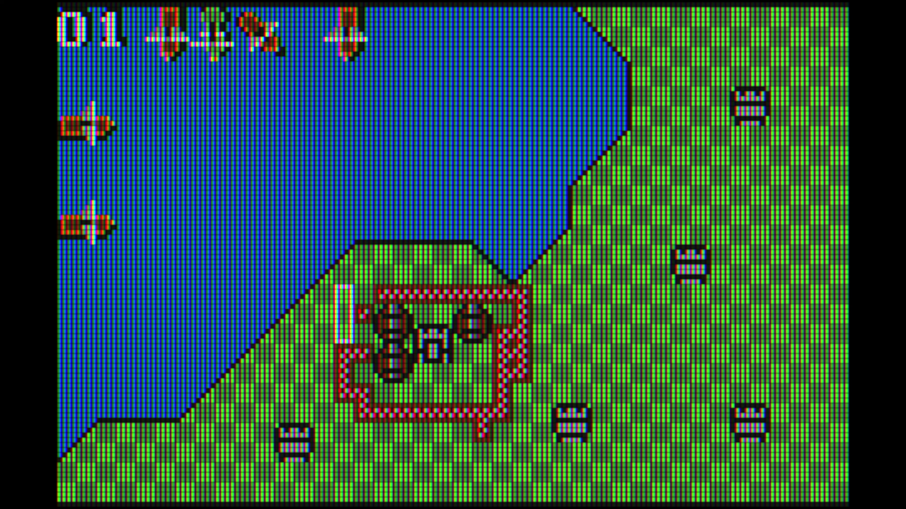
key("Right")
key("Up")
key("space")
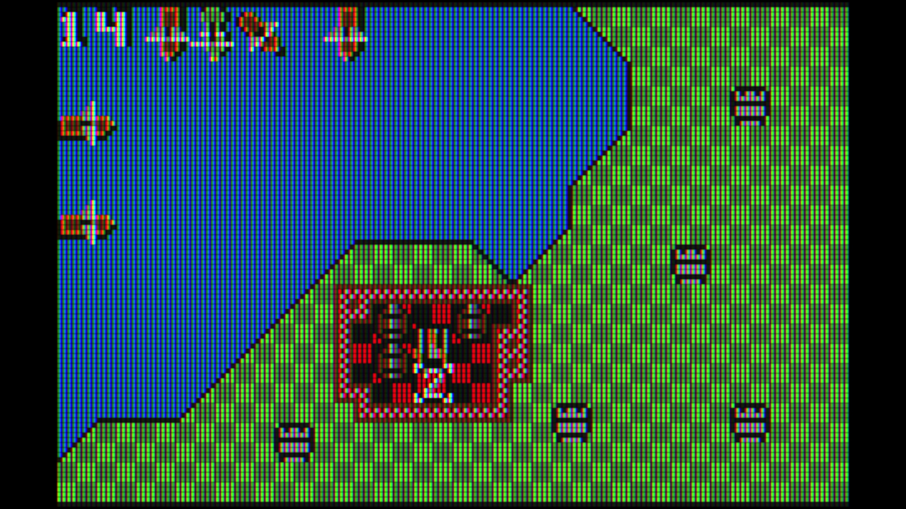
Place the available cannons inside the enclosed castle area
key("space")
key("Right")
key("Right")
key("Up")
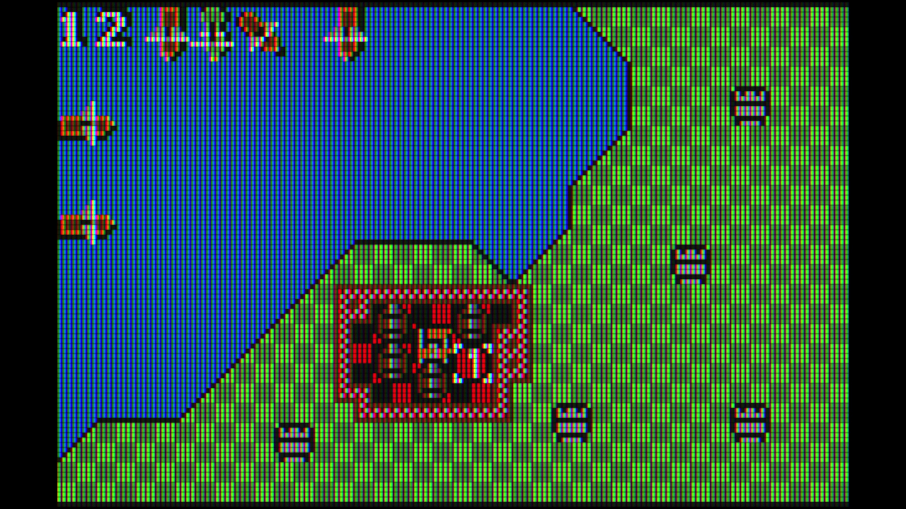
key("Left")
key("Up")
key("Left")
key("Up")
key("Left")
key("space")
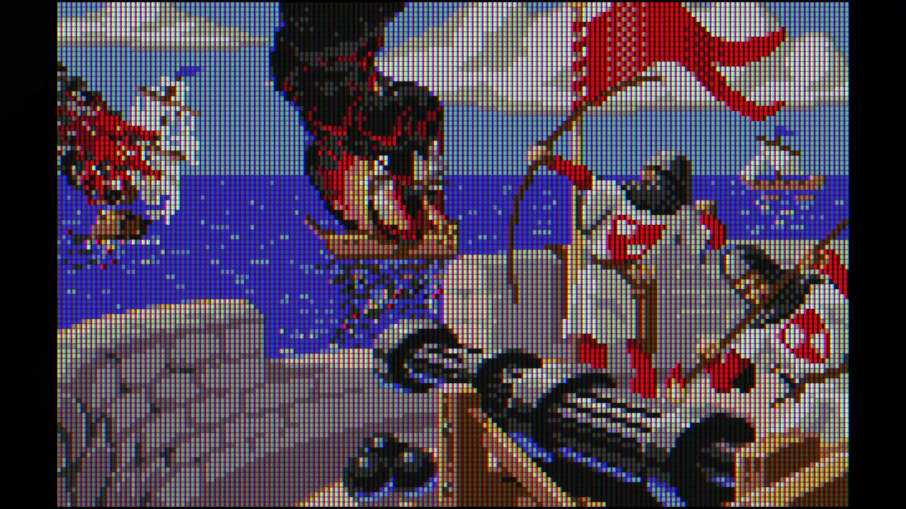
Return to the Shaders settings and save the current shader as the core preset
key("F1")
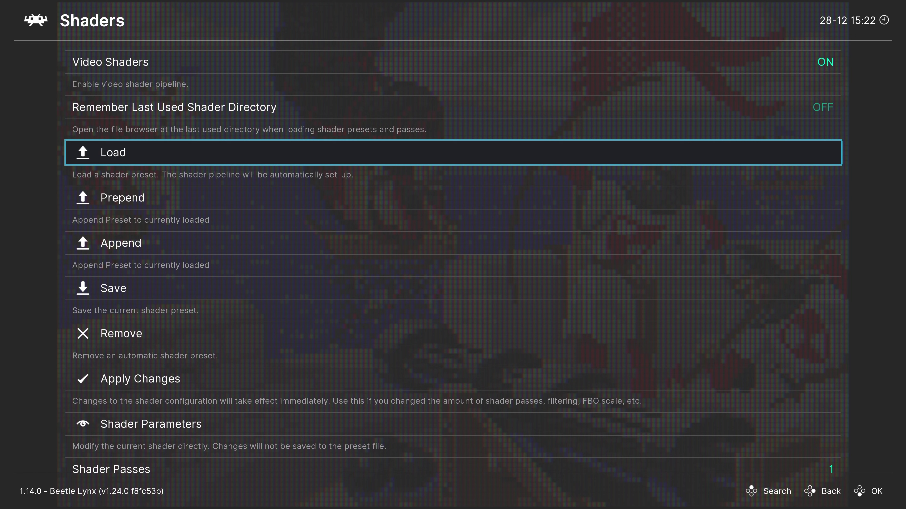
key("Down")
key("Down")
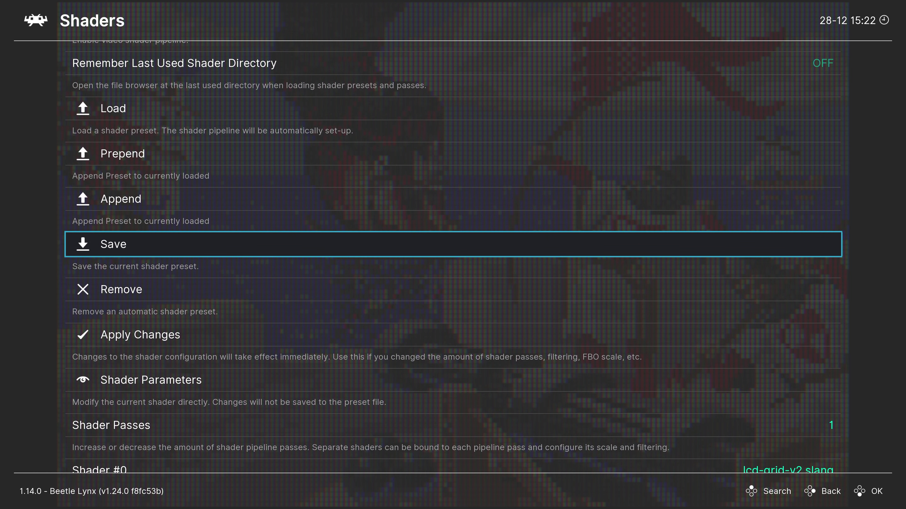
key("Return")
key("Down")
key("Down")
key("Down")
key("Return")
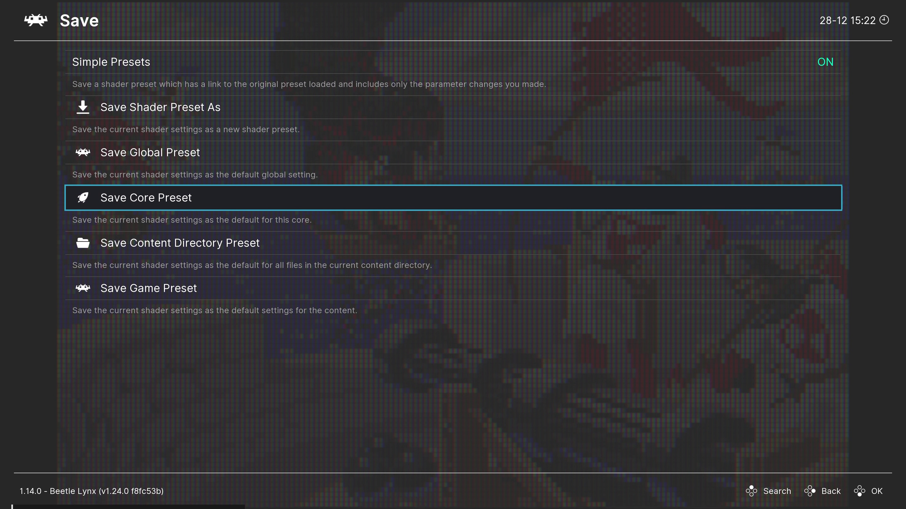